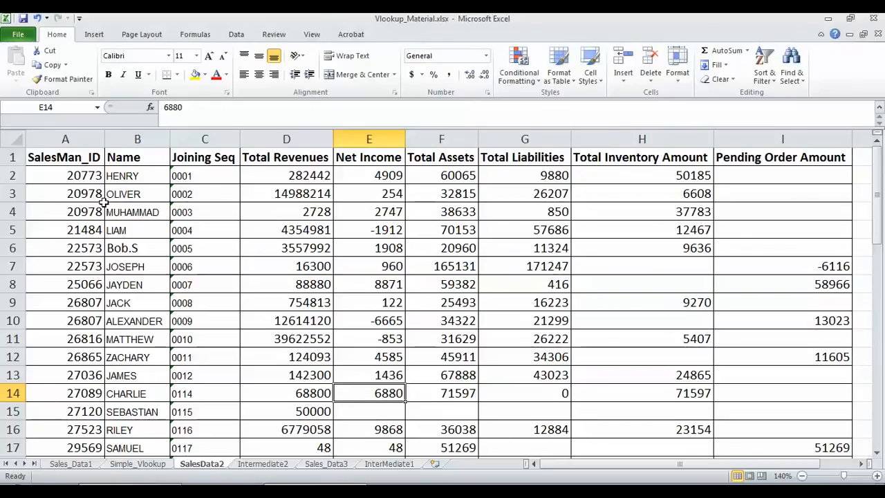
Compare the duplicate 20978 IDs, then insert an empty column B before Name
left_click_drag(91, 197, 83, 212)
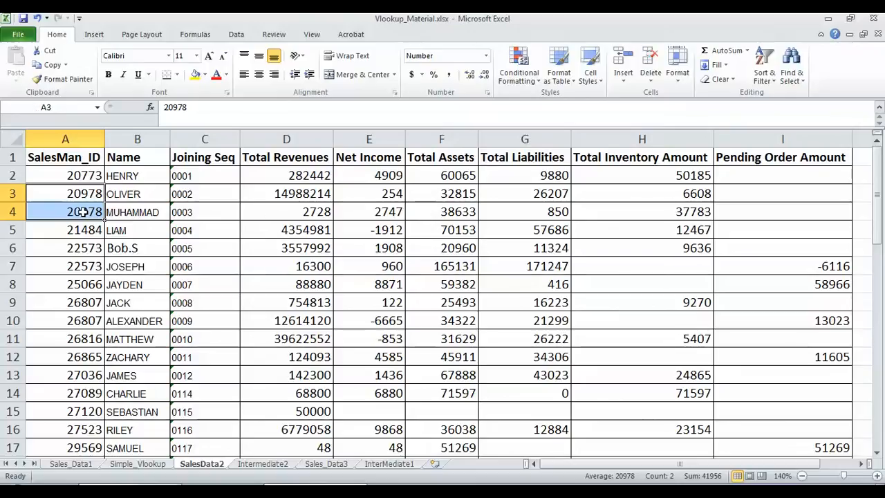
left_click(204, 193)
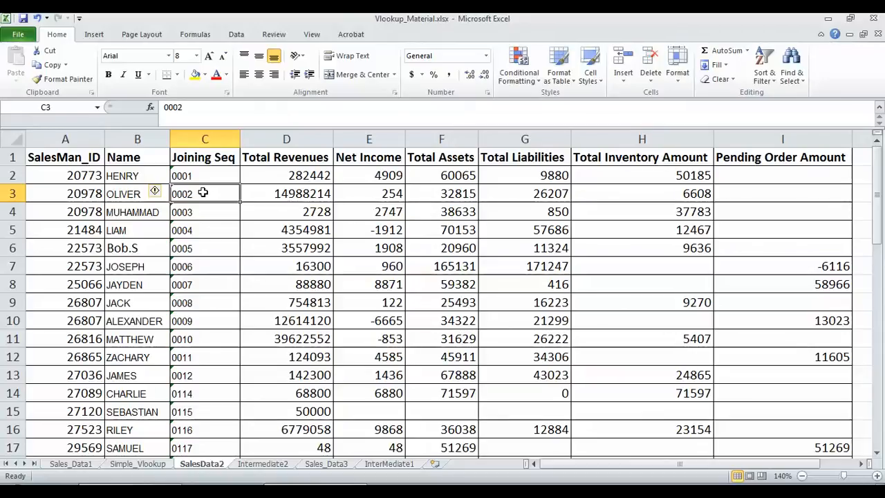
left_click(142, 135)
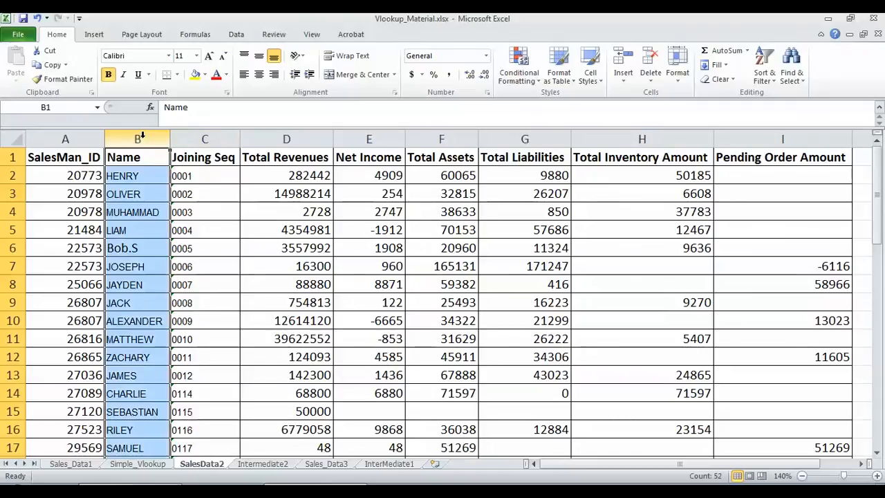
right_click(142, 136)
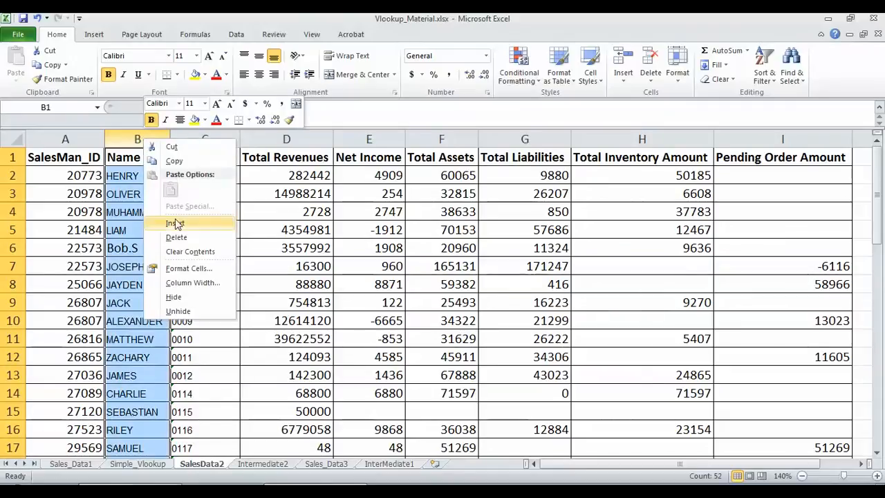
left_click(174, 222)
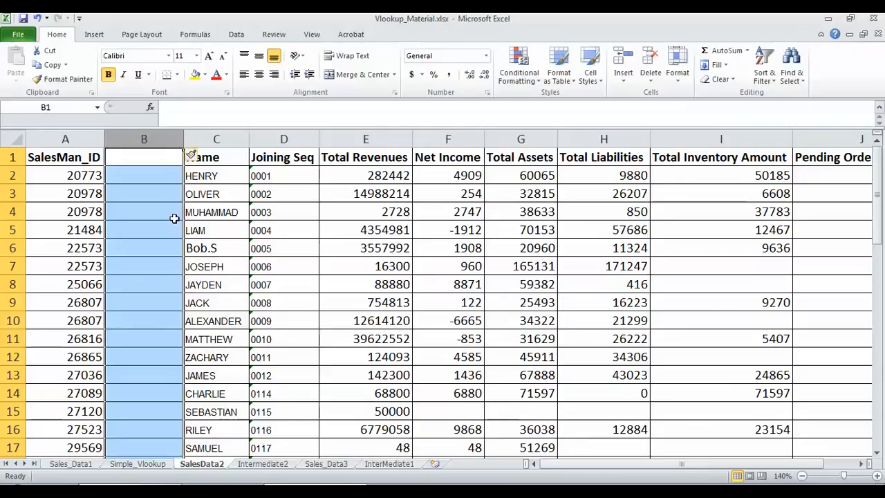
Enter =CONCATENATE(A2,D2) in B2, producing the combined ID 207730001
left_click(158, 165)
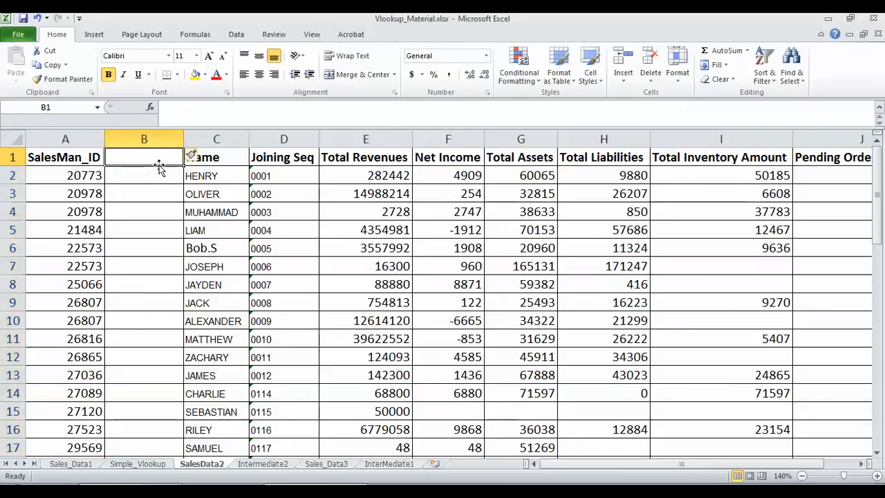
left_click(143, 179)
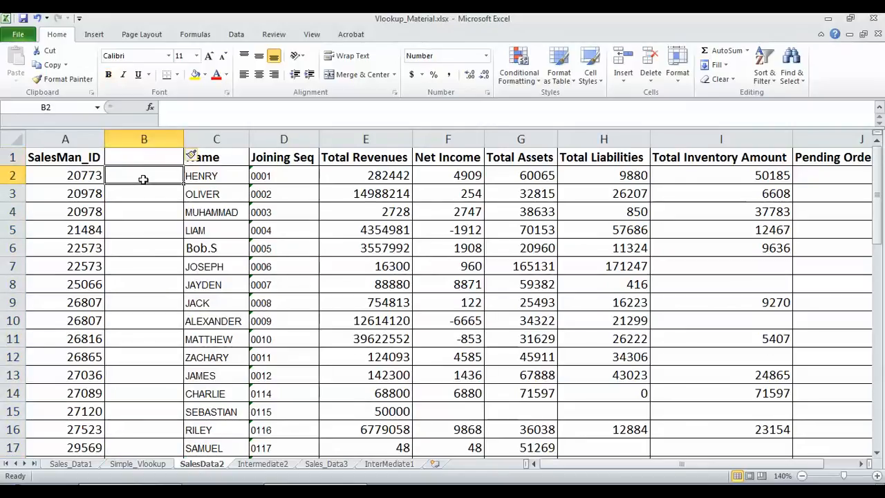
type("=")
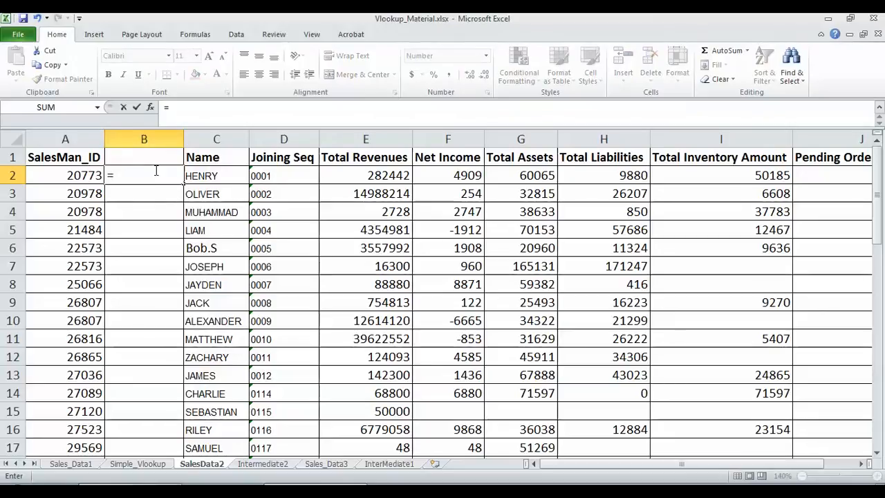
type("CONCATENATE(")
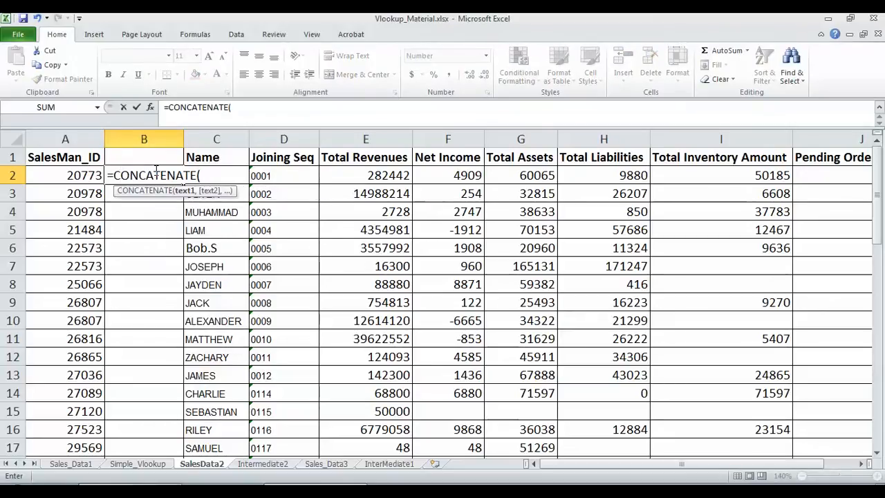
left_click(86, 175)
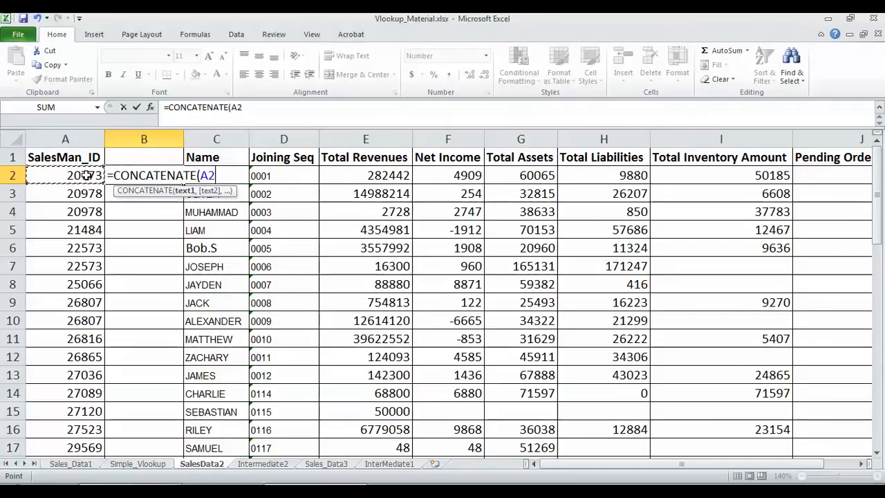
type(",")
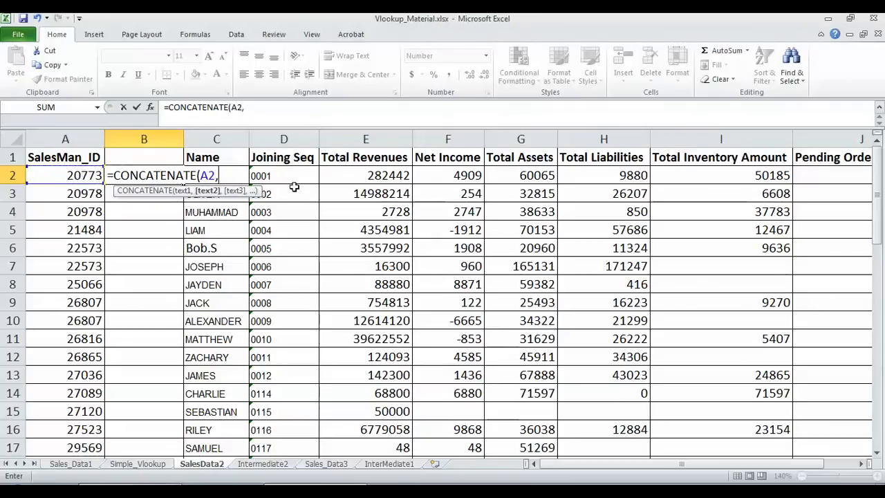
left_click(290, 175)
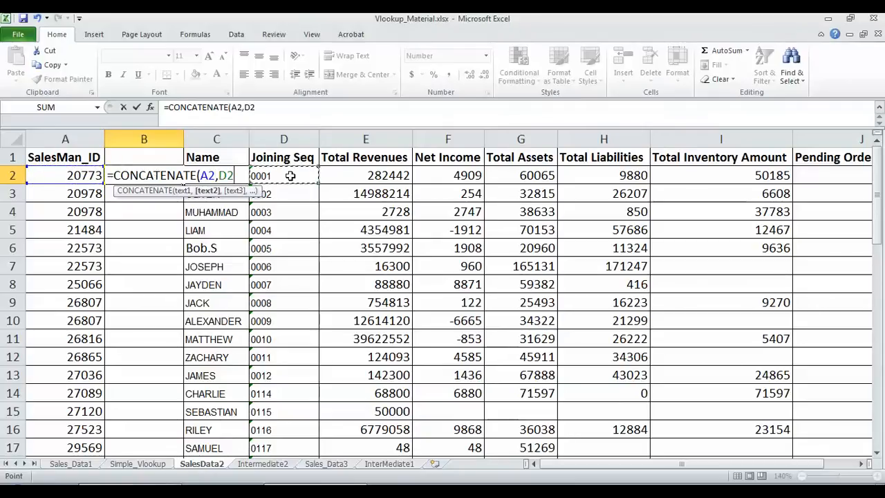
key("Return")
left_click(148, 156)
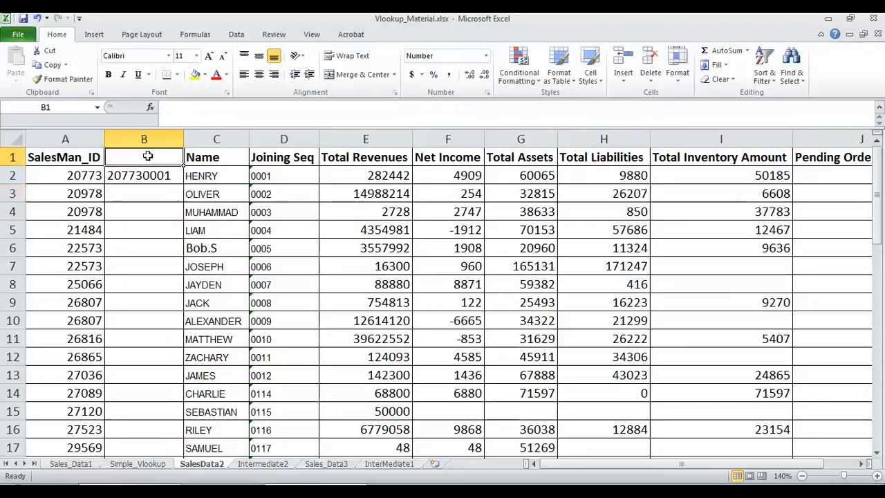
Head column B 'Unique' and paste the B2 CONCATENATE formula down B2:B52
type("Unique")
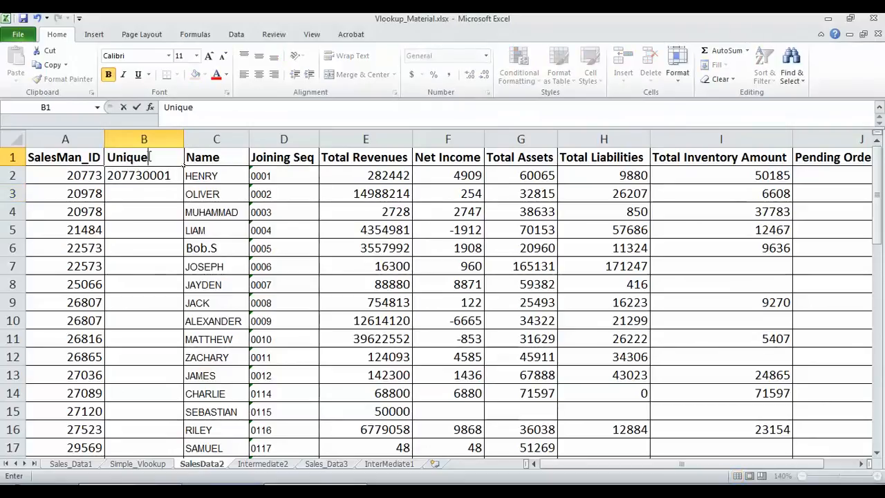
key("Return")
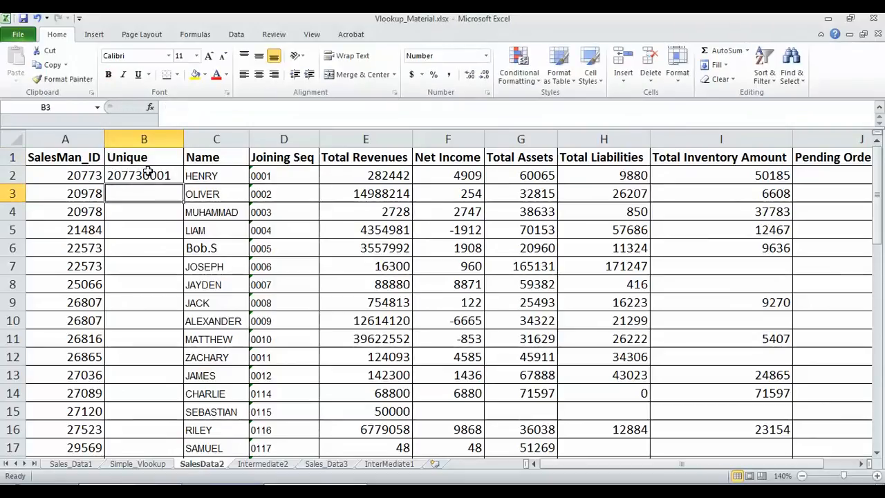
key("ctrl+c")
key("Left")
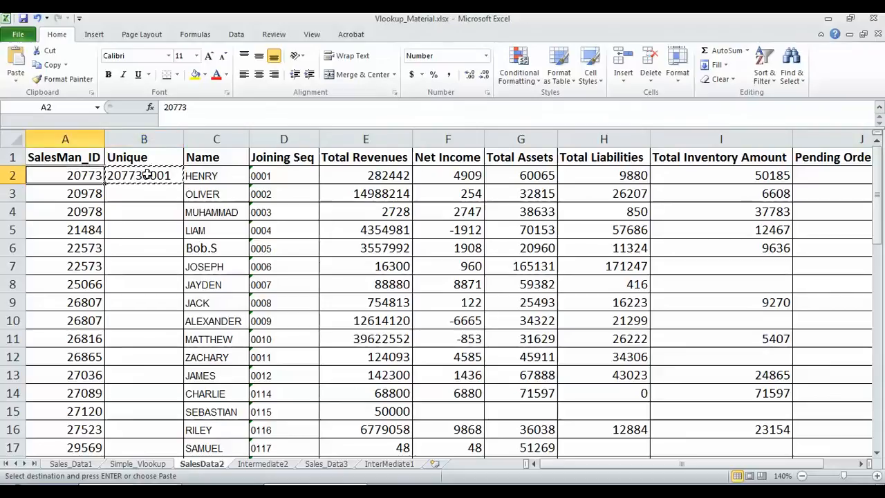
key("ctrl+Down")
key("Right")
key("ctrl+shift+Up")
key("ctrl+v")
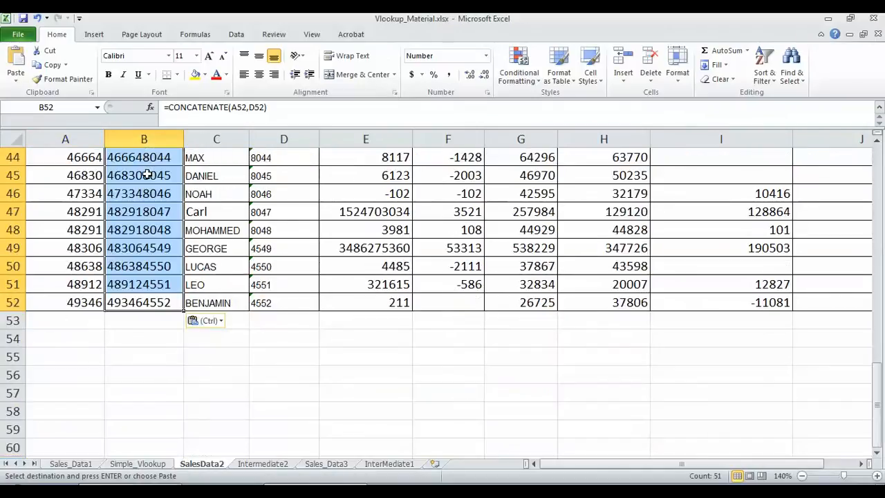
left_click_drag(877, 425, 856, 177)
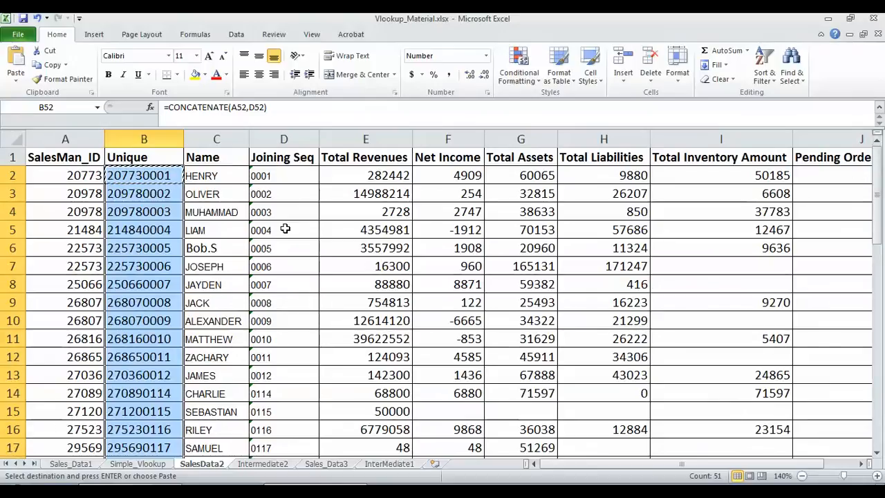
left_click(157, 179)
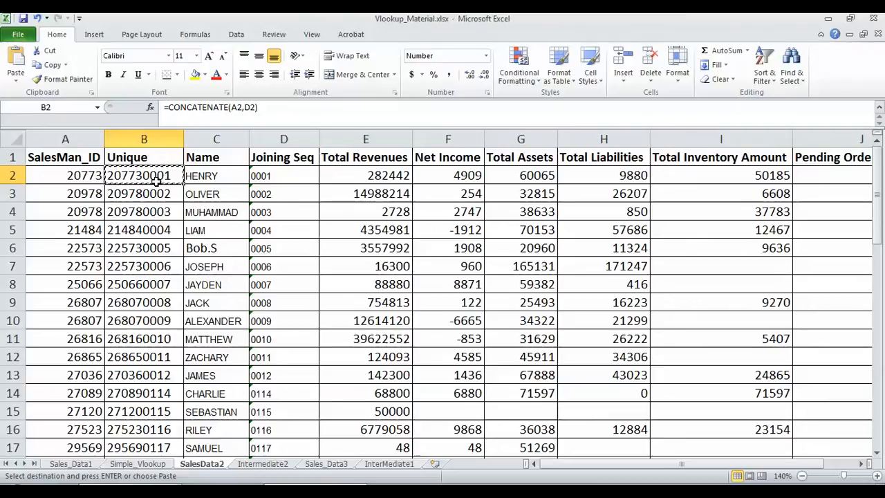
Switch to Intermediate2 and compare the duplicate 48291 rows' Joining Seq values 8047 and 8048
left_click(262, 464)
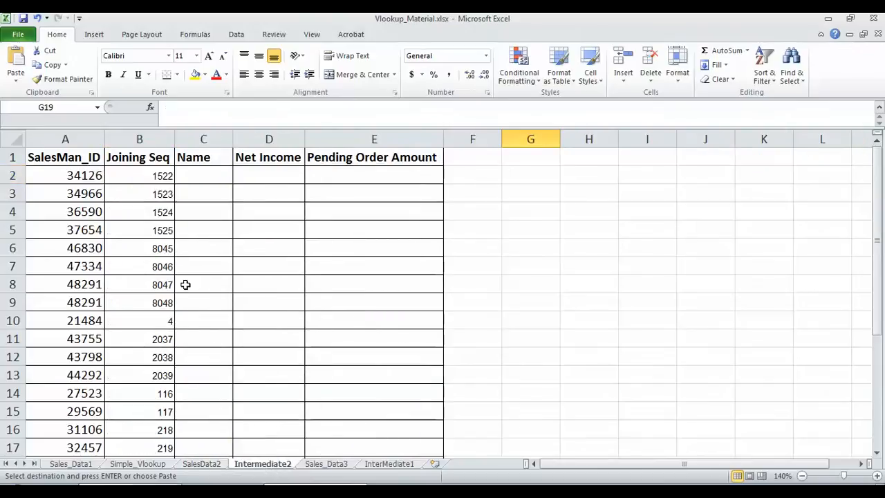
left_click(72, 176)
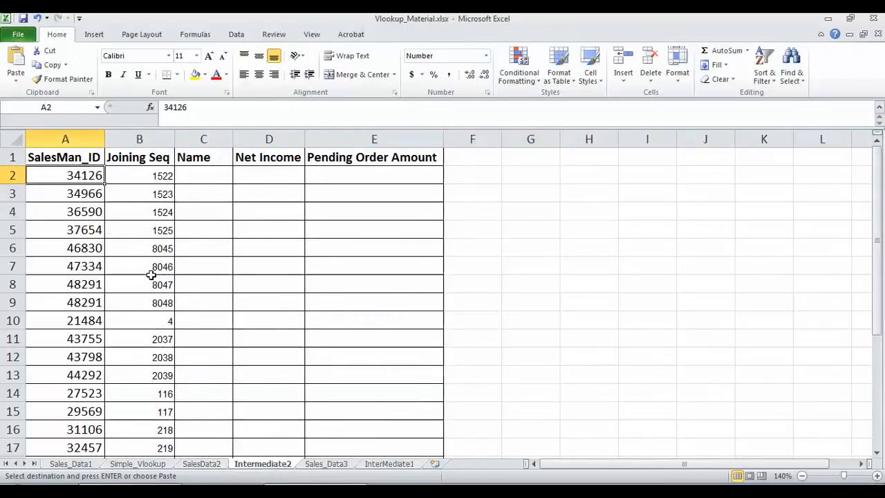
left_click_drag(91, 284, 84, 302)
left_click_drag(159, 282, 159, 296)
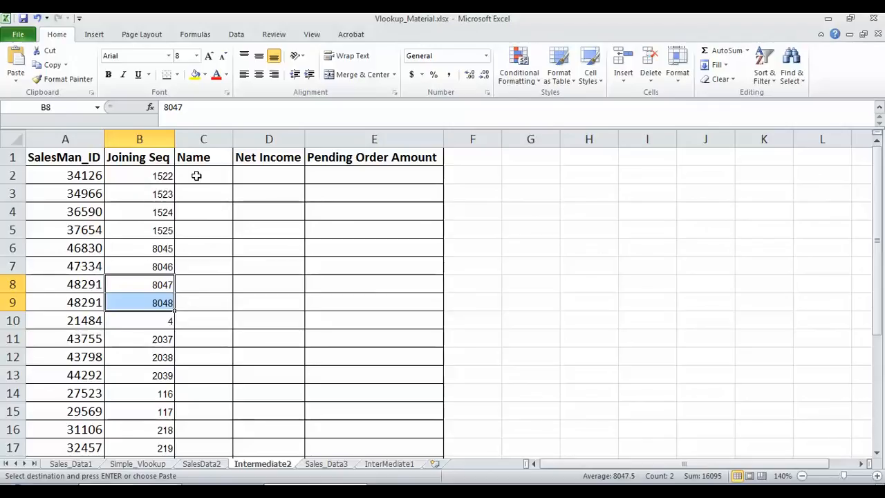
Insert an empty column C before Name and head it 'Unique ID'
left_click(206, 139)
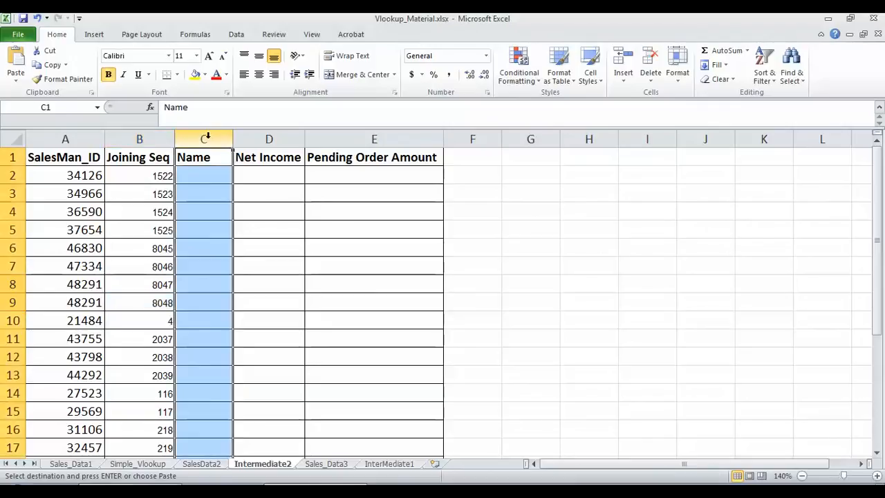
right_click(208, 140)
left_click(261, 226)
left_click(209, 158)
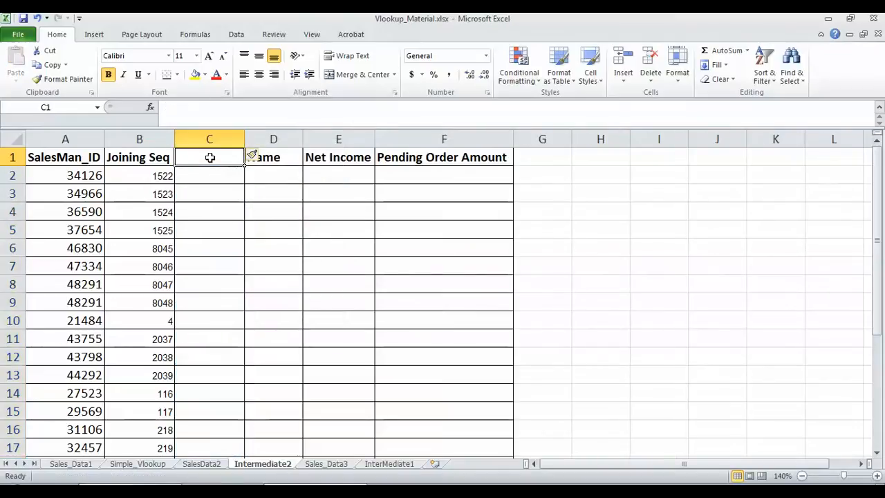
type("Unique ID")
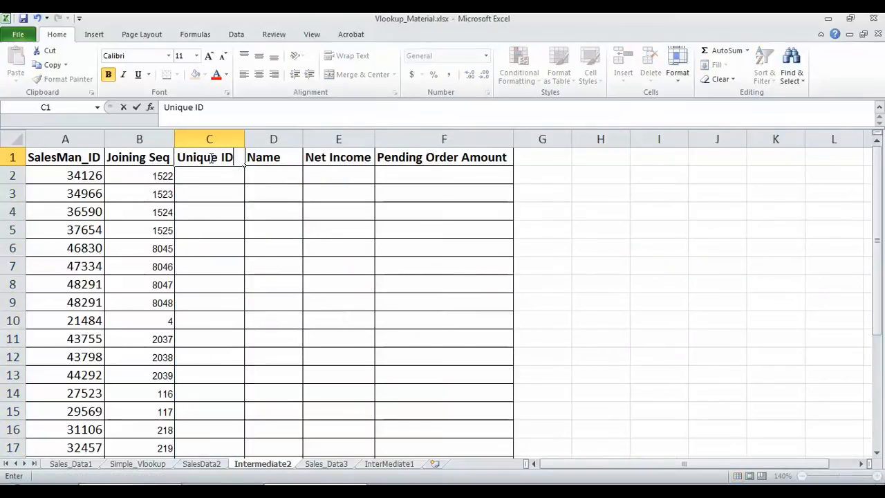
Enter =CONCATENATE(A2,B2) in C2, giving 341261522
left_click(197, 173)
type("=")
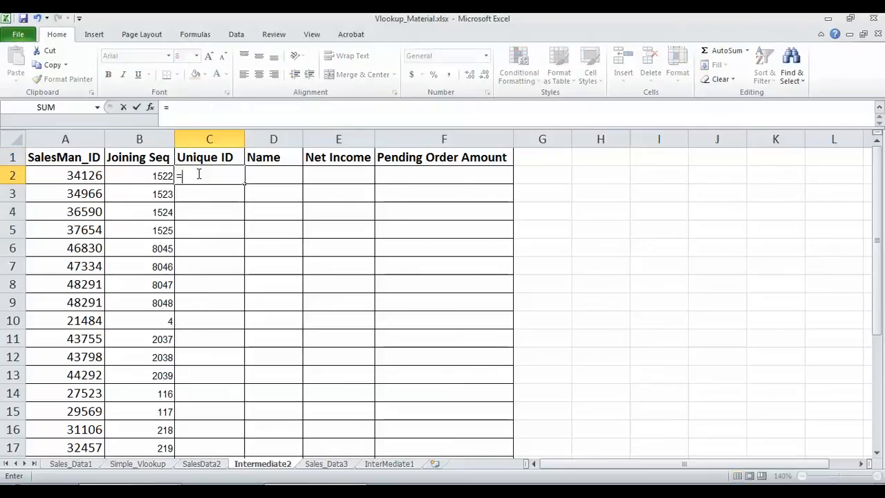
type("CON")
key("Tab")
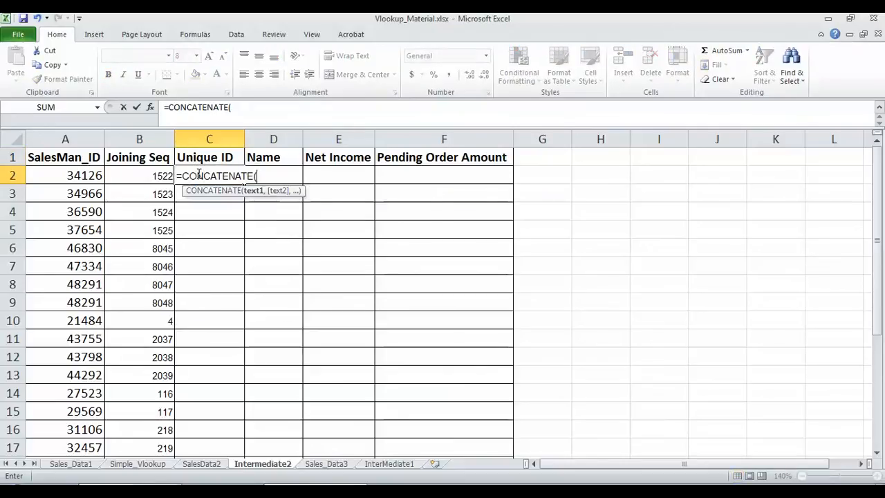
left_click(79, 175)
type(",")
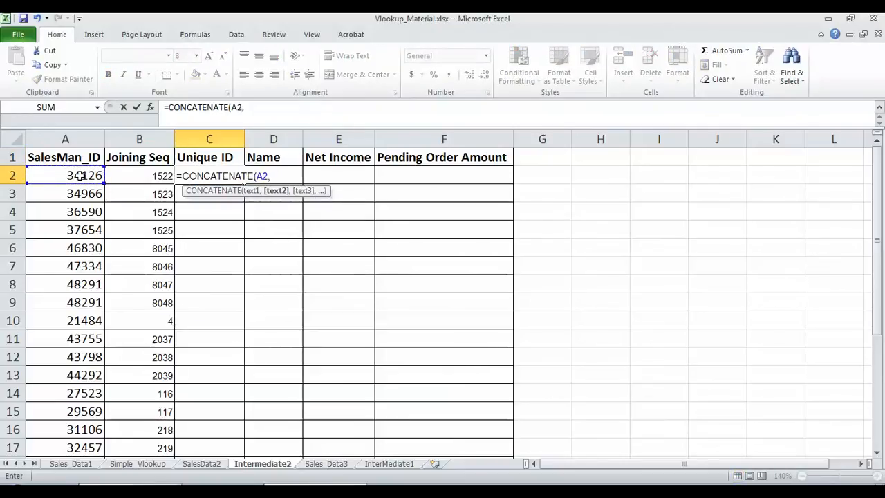
left_click(156, 177)
type(")")
key("Return")
Copy the C2 formula down the Unique ID column through C27
left_click(200, 176)
key("ctrl+c")
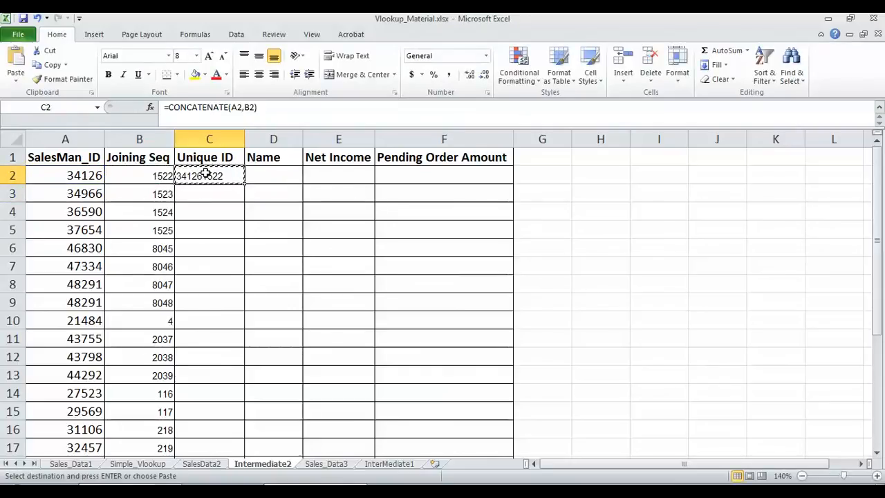
key("Left")
key("ctrl+Down")
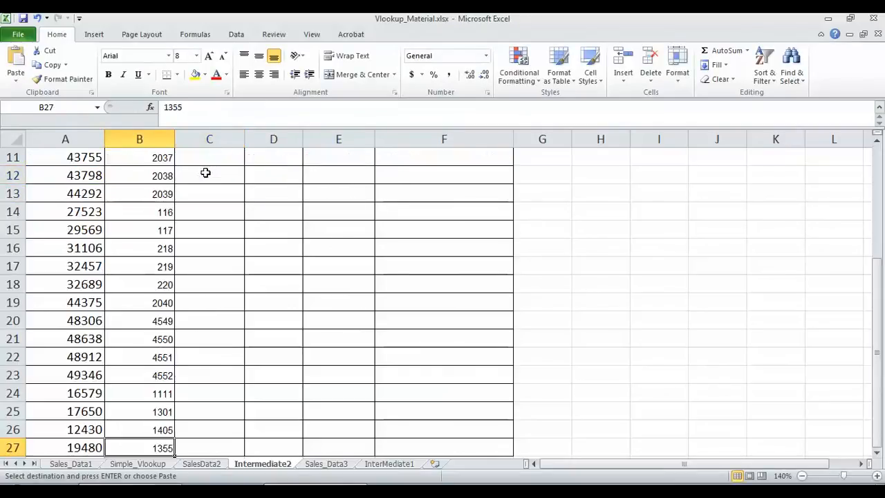
key("Right")
key("ctrl+shift+Up")
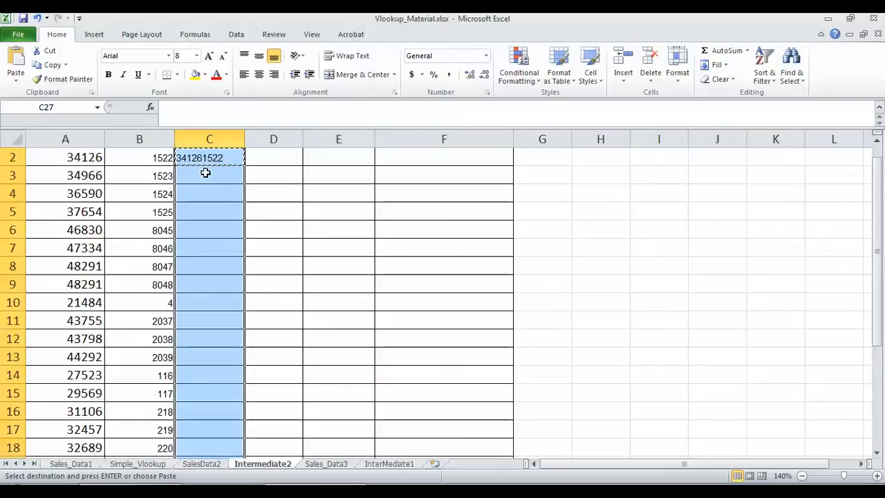
key("ctrl+v")
left_click_drag(879, 379, 847, 166)
Delete all six duplicate-value conditional formatting rules in Manage Rules and apply
left_click(524, 81)
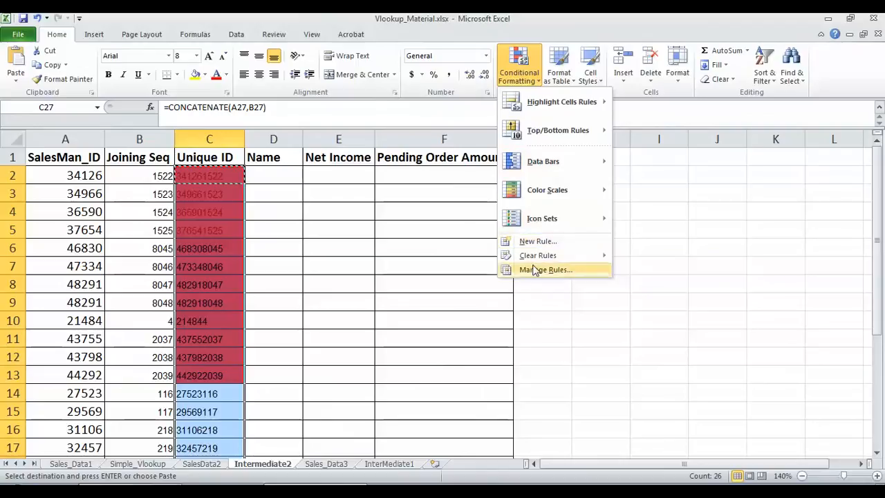
left_click(535, 270)
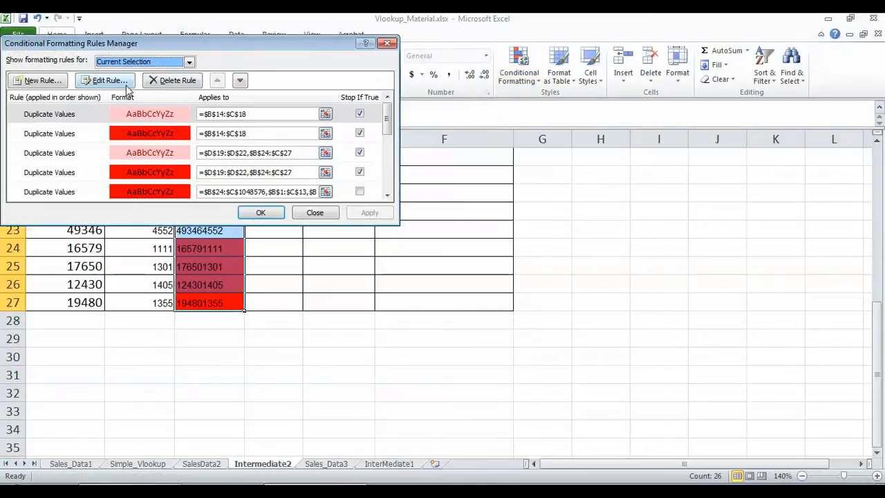
left_click(173, 80)
left_click(173, 80)
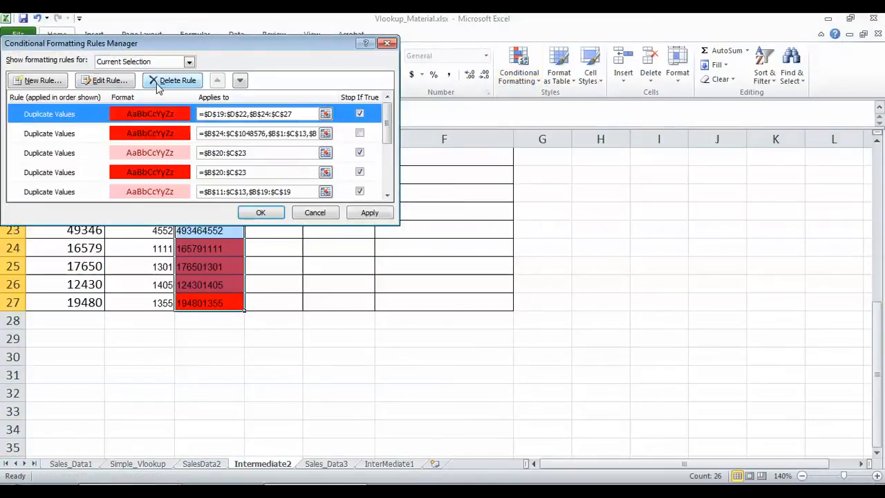
left_click(173, 80)
left_click(158, 82)
left_click(159, 83)
left_click(158, 83)
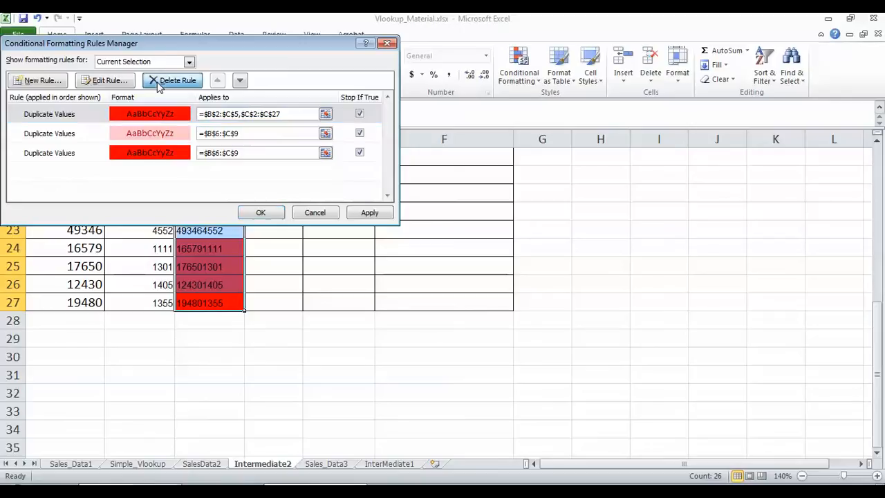
left_click(158, 83)
left_click(158, 84)
left_click(363, 213)
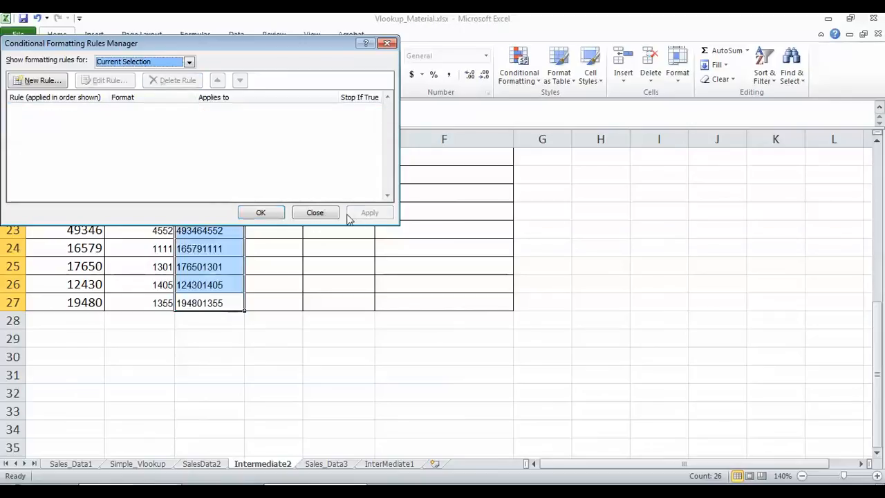
left_click(260, 212)
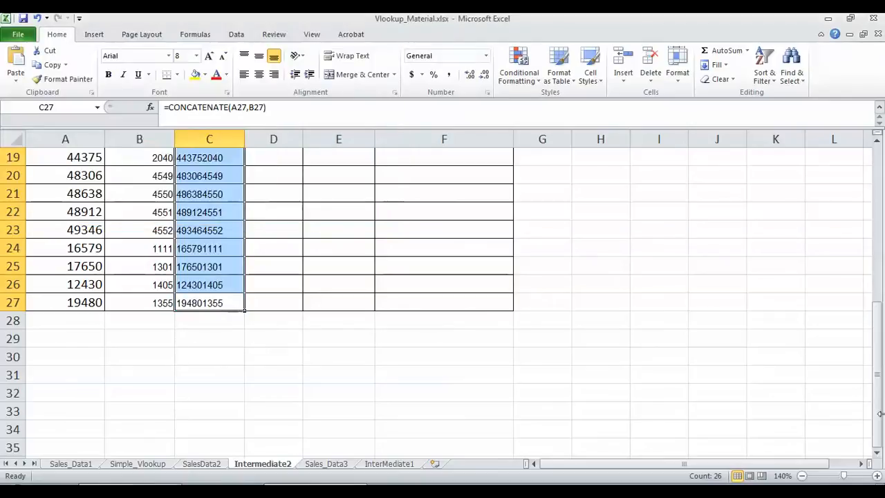
left_click_drag(876, 390, 873, 242)
Start a VLOOKUP in D2 using $C2 as the lookup value
left_click(214, 175)
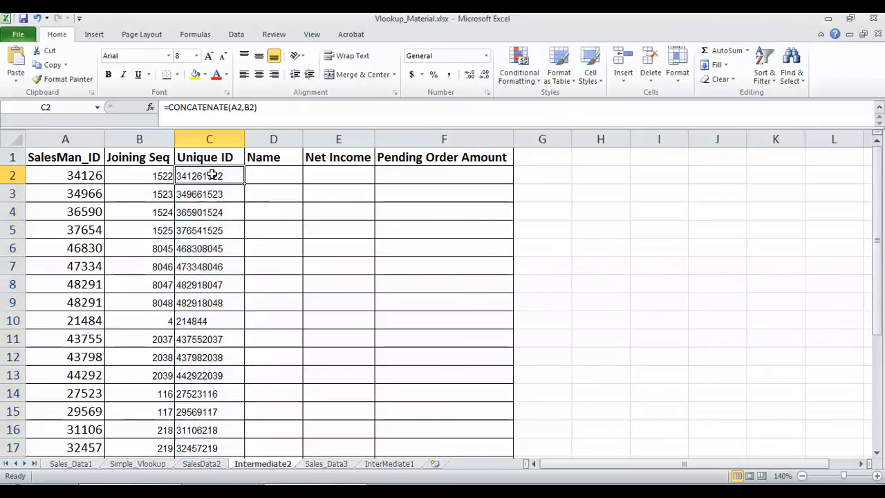
left_click(272, 176)
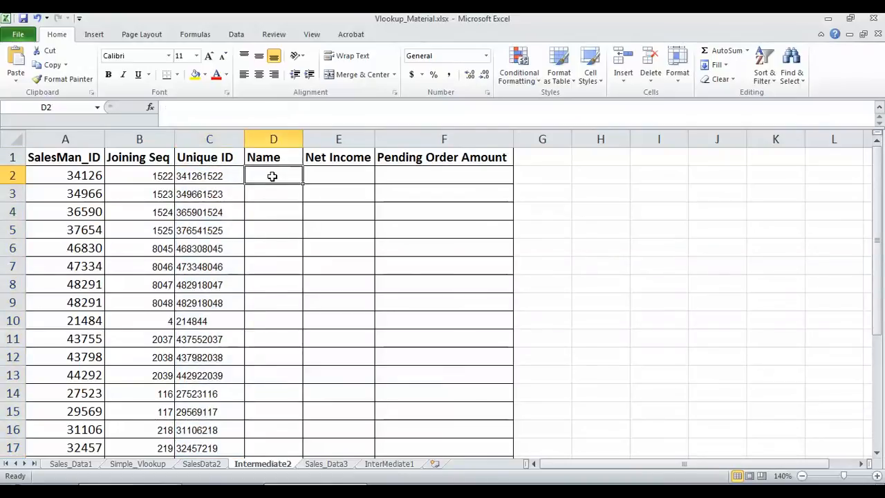
type("=VLOOKUP(")
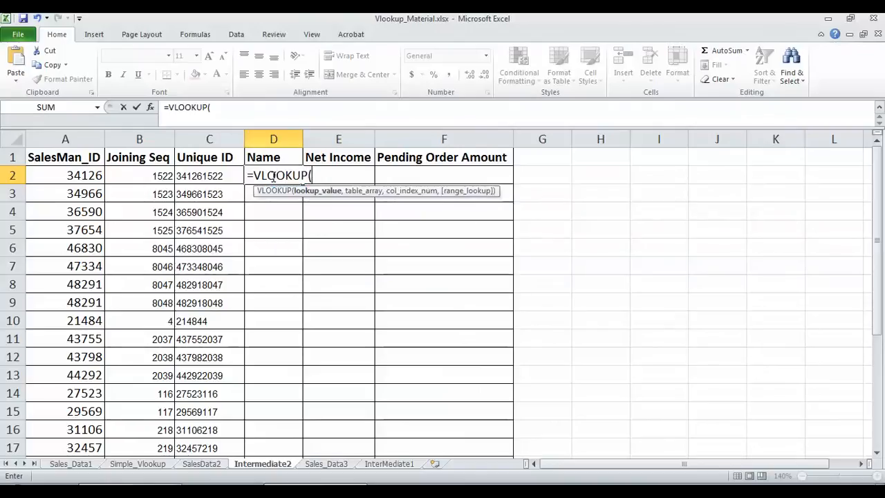
left_click(205, 179)
type(",")
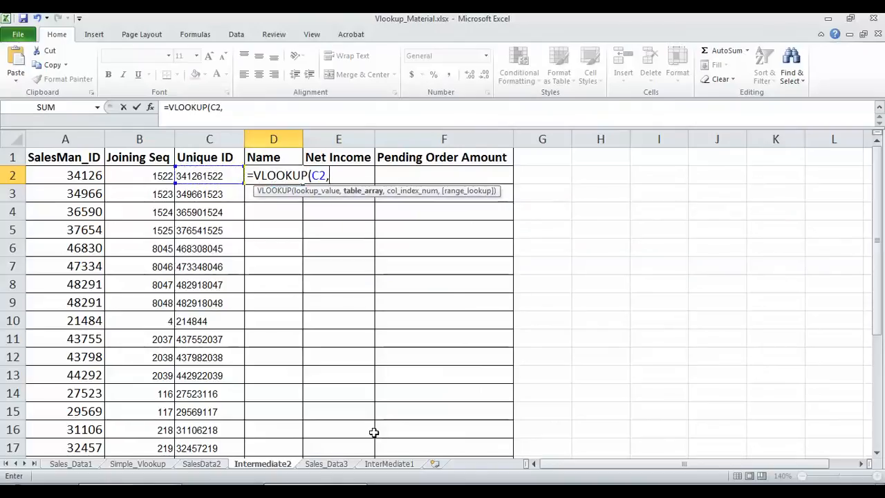
left_click(312, 176)
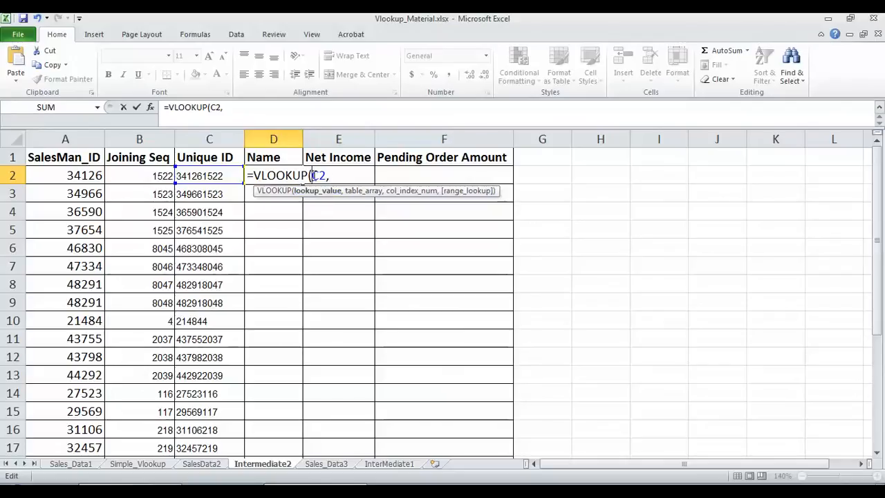
type("$")
left_click(350, 177)
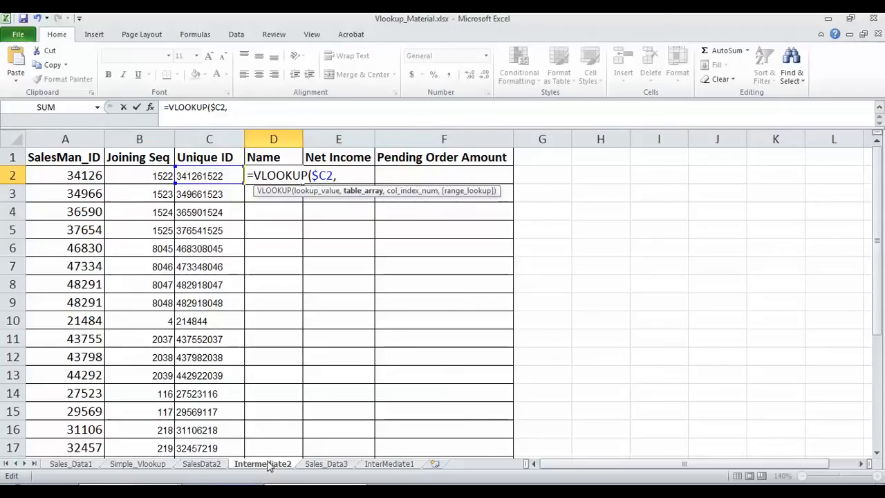
Finish the lookup with table SalesData2!$B$2:$C$52, column 2, FALSE
left_click(203, 465)
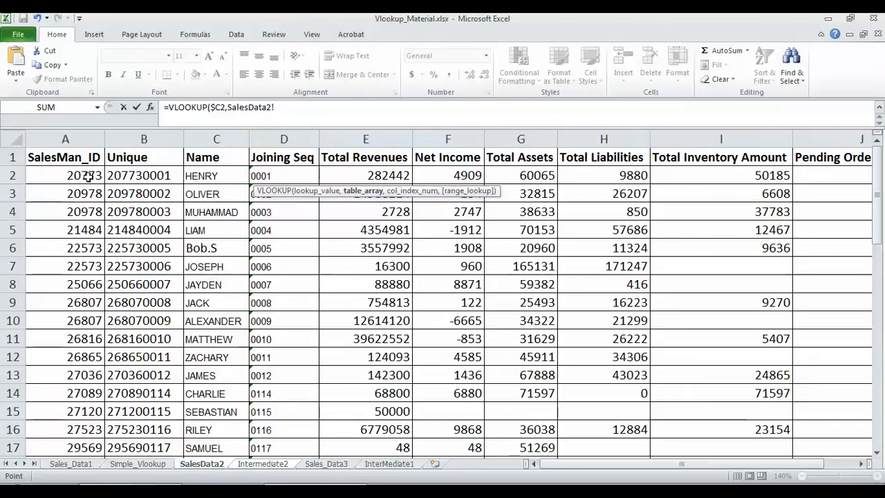
left_click(138, 175)
key("shift+Right")
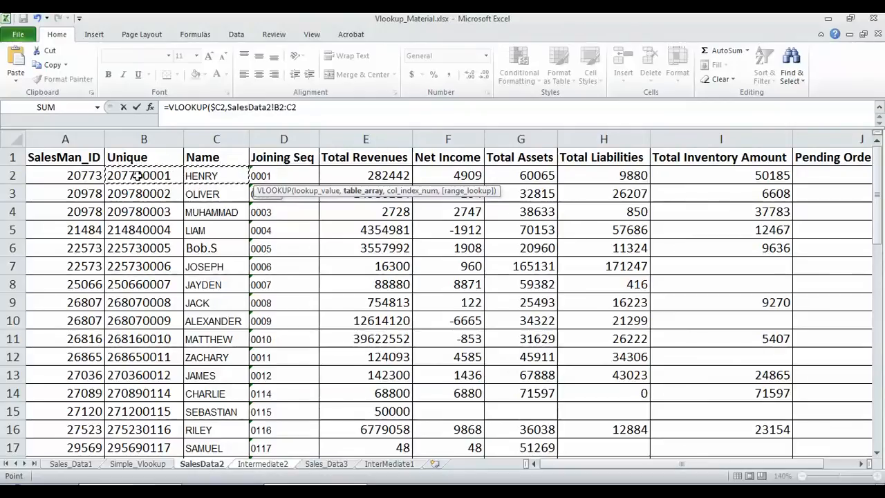
key("ctrl+shift+Down")
key("F4")
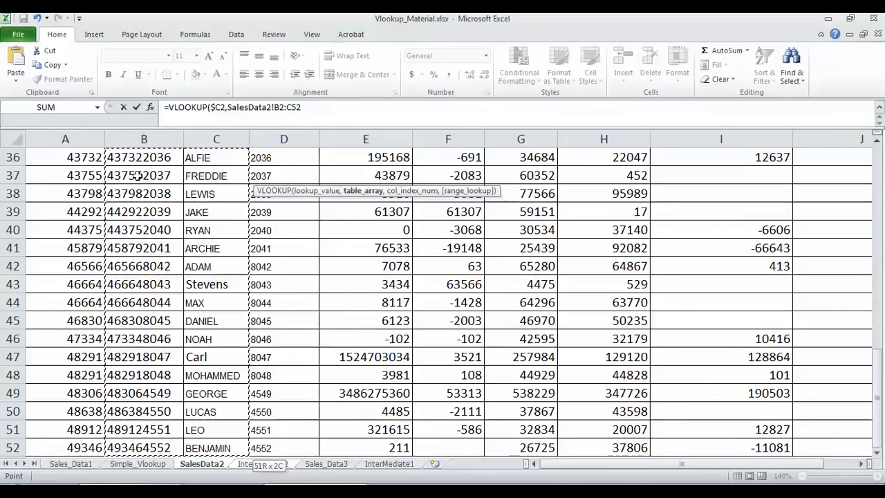
type(",")
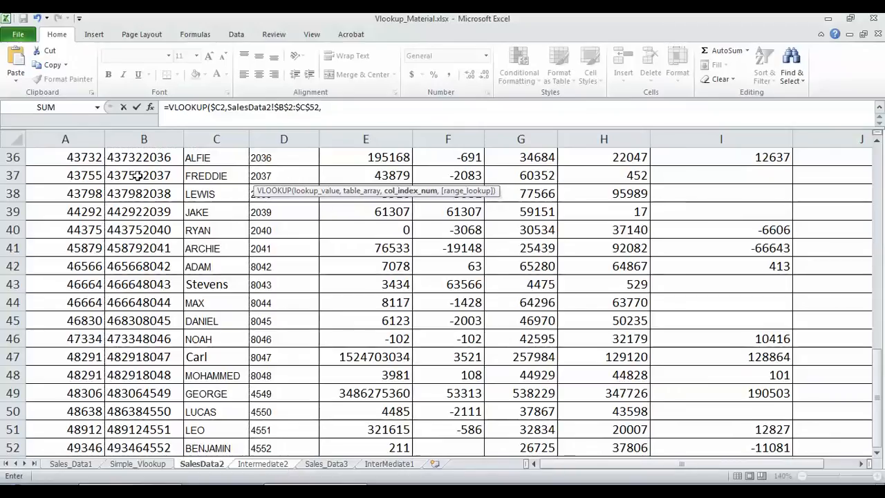
type("2,FALSE")
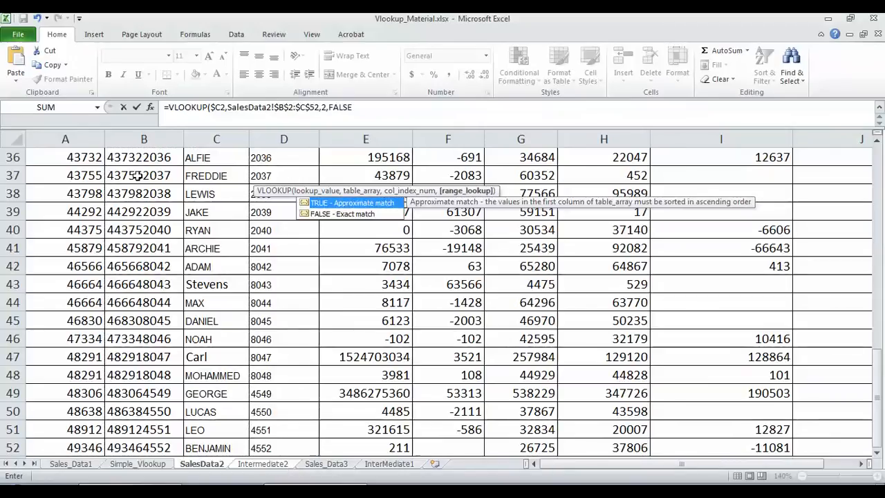
key("Return")
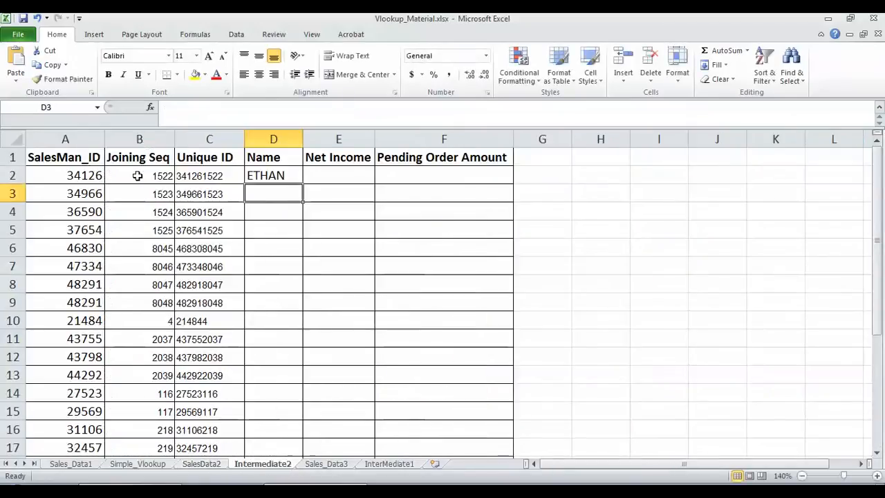
Paste the lookup down D2:D27, then copy unmatched SalesMan_ID 21484 from A10
left_click(279, 176)
key("ctrl+c")
key("Left")
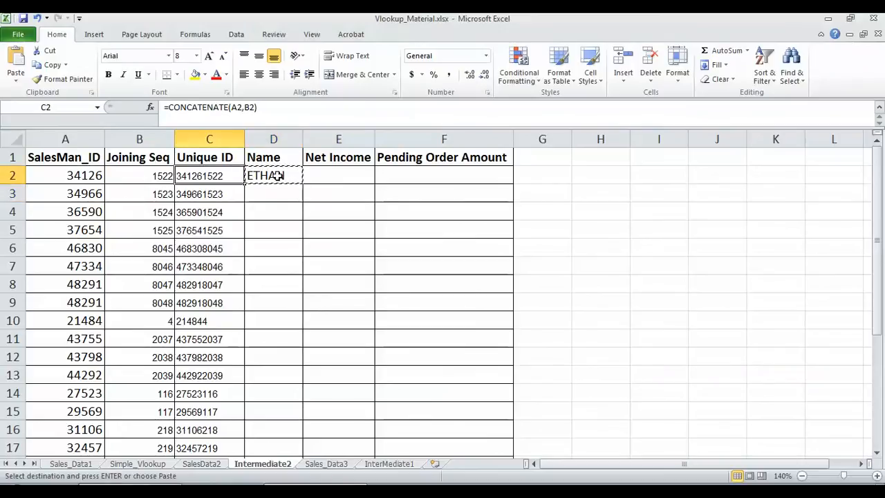
key("ctrl+Down")
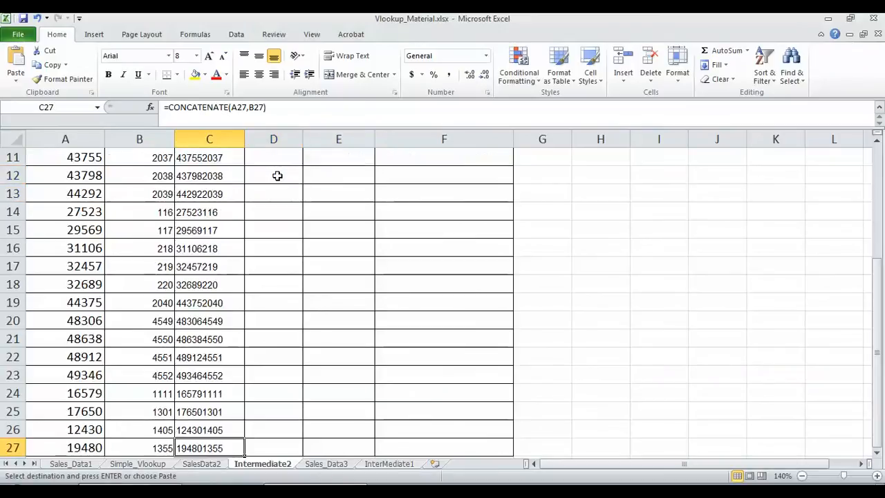
key("ctrl+Right")
key("ctrl+Left")
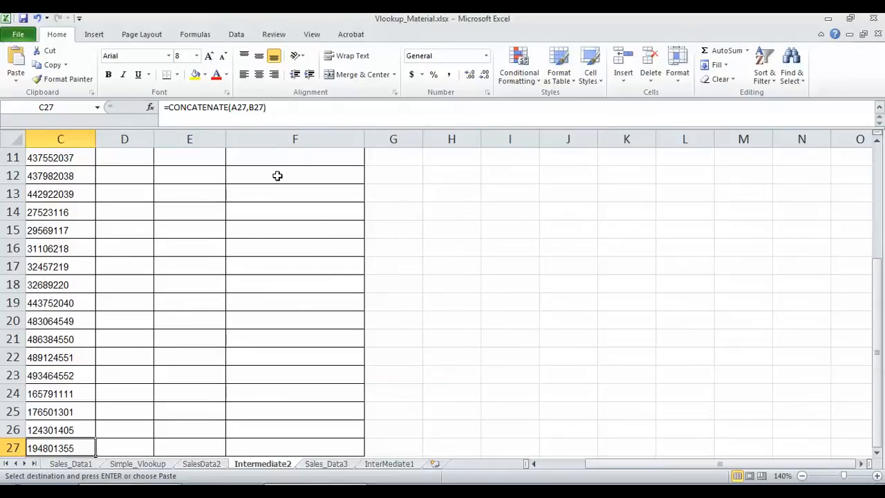
key("Right")
key("ctrl+shift+Up")
key("ctrl+v")
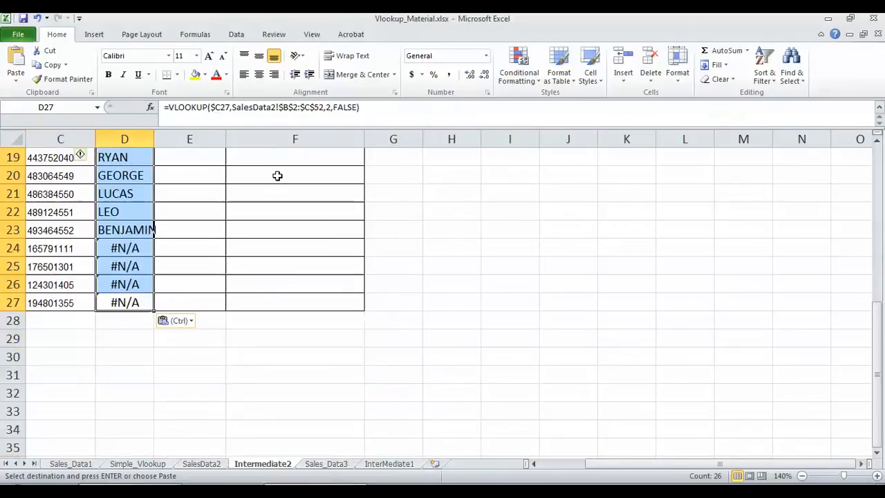
left_click_drag(877, 359, 874, 216)
left_click_drag(602, 467, 552, 470)
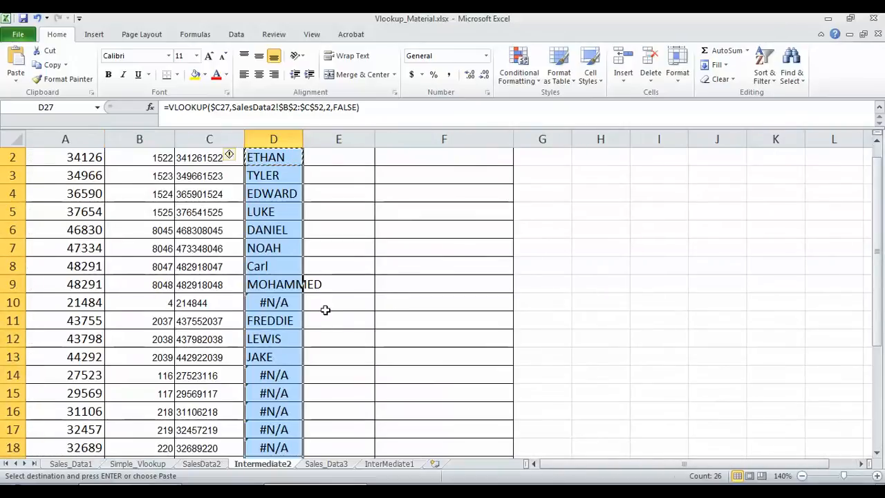
left_click_drag(876, 214, 876, 172)
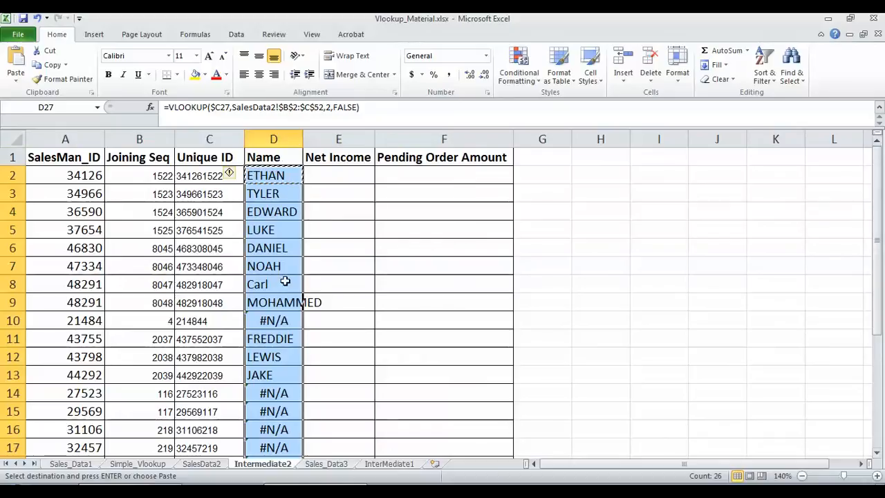
left_click(73, 321)
key("ctrl+c")
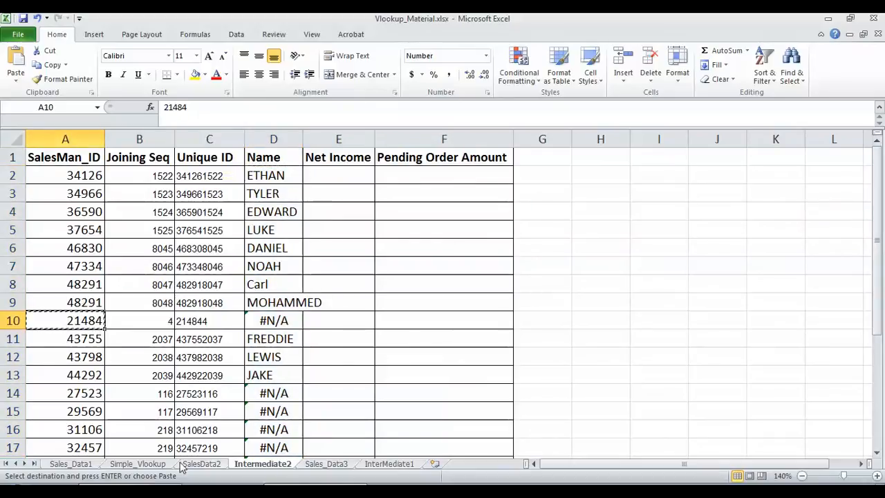
Turn on filtering for the SalesData2 header row with Ctrl+Shift+L
left_click(202, 464)
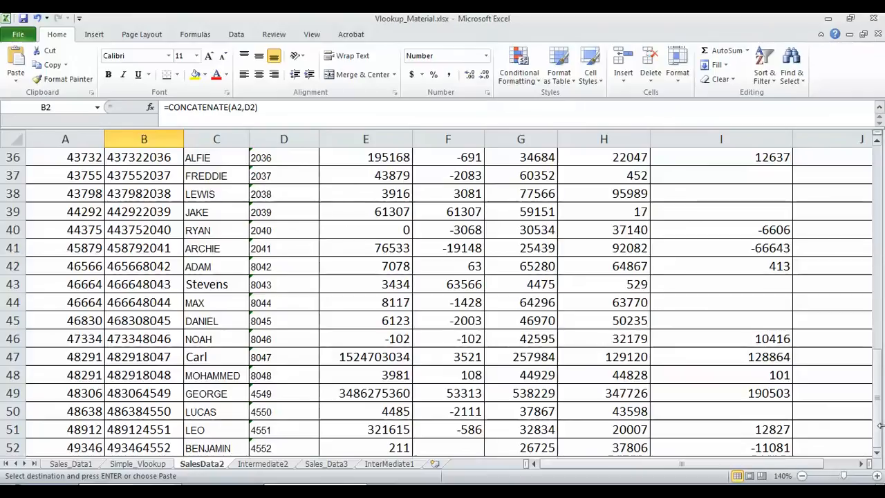
left_click_drag(881, 416, 854, 168)
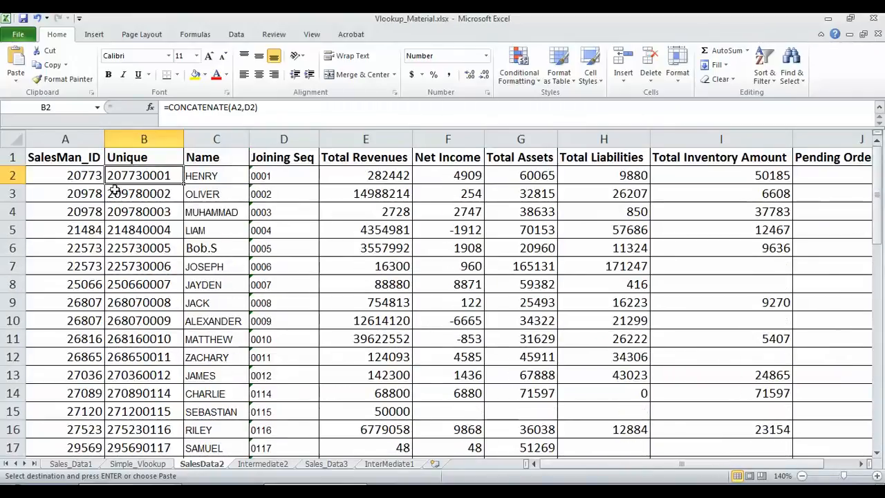
left_click(82, 165)
key("ctrl+shift+l")
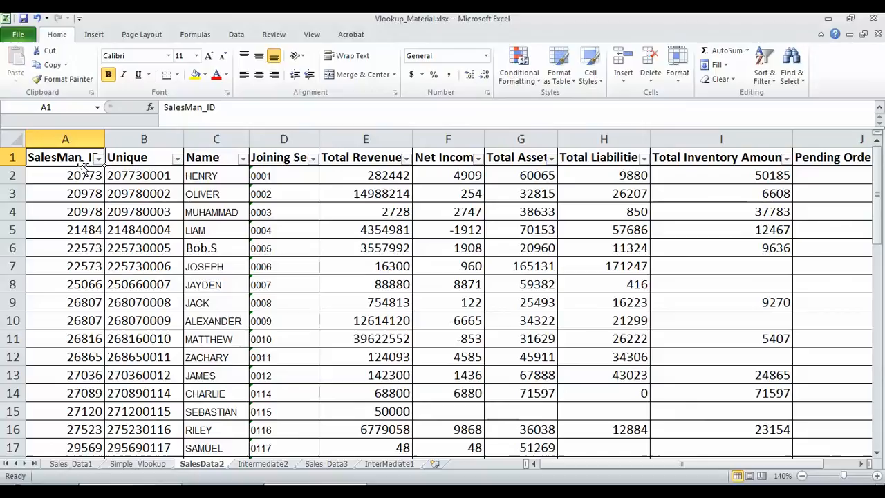
left_click(99, 158)
left_click(78, 264)
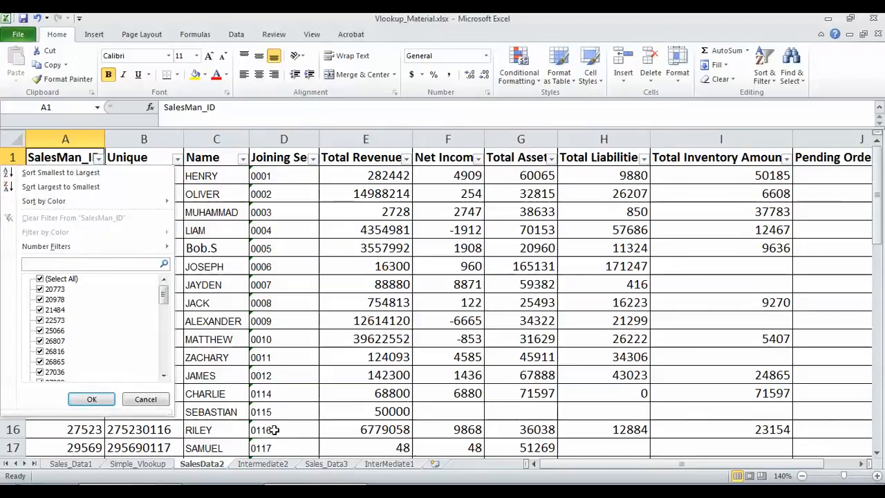
key("Escape")
Filter SalesData2's SalesMan_ID to 21484, check its Joining Seq 0004, and return to Intermediate2
left_click(279, 467)
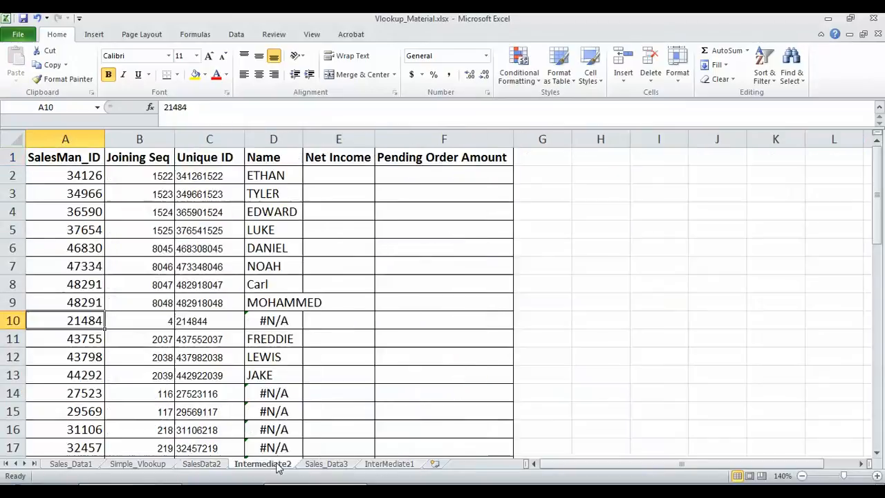
key("ctrl+c")
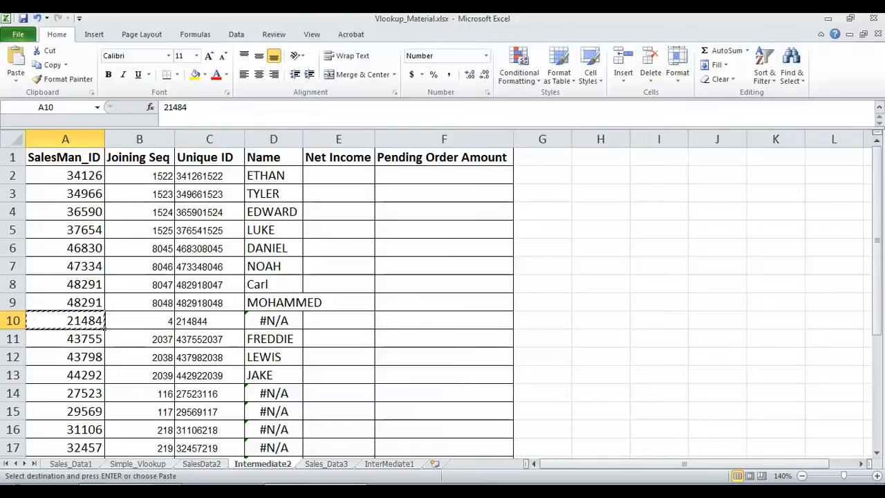
left_click(201, 464)
left_click(100, 158)
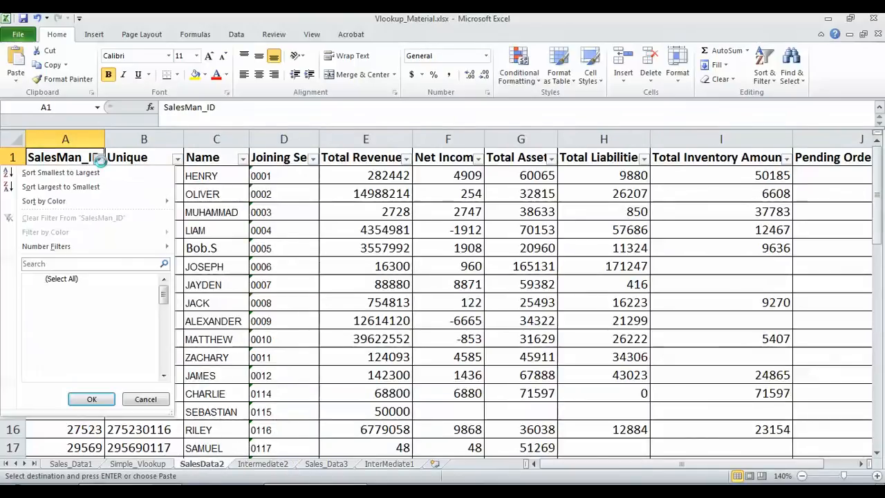
left_click(57, 264)
key("ctrl+v")
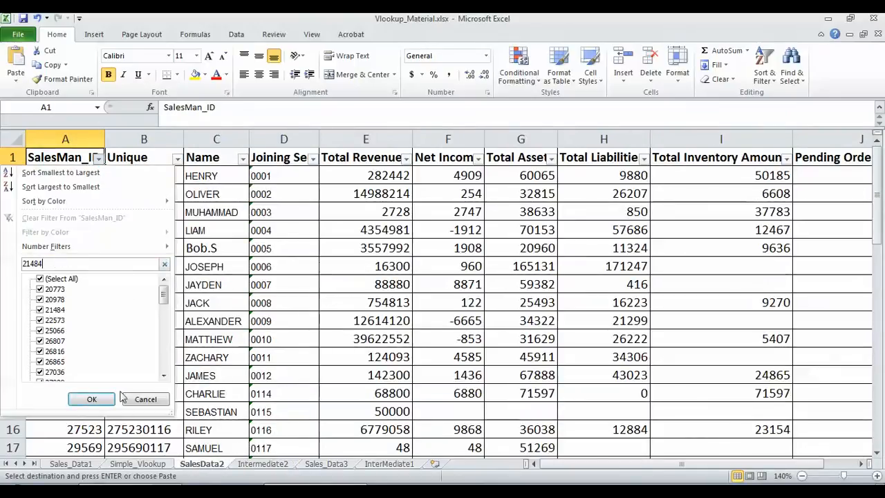
left_click(90, 399)
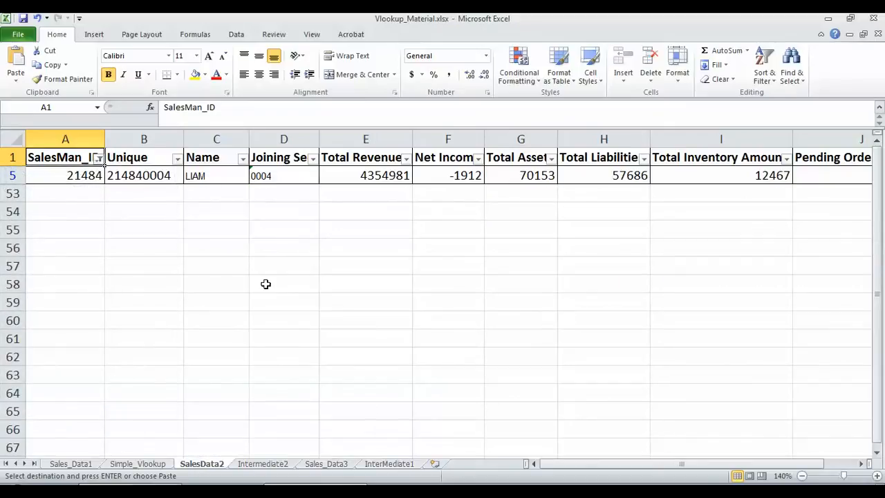
left_click(274, 178)
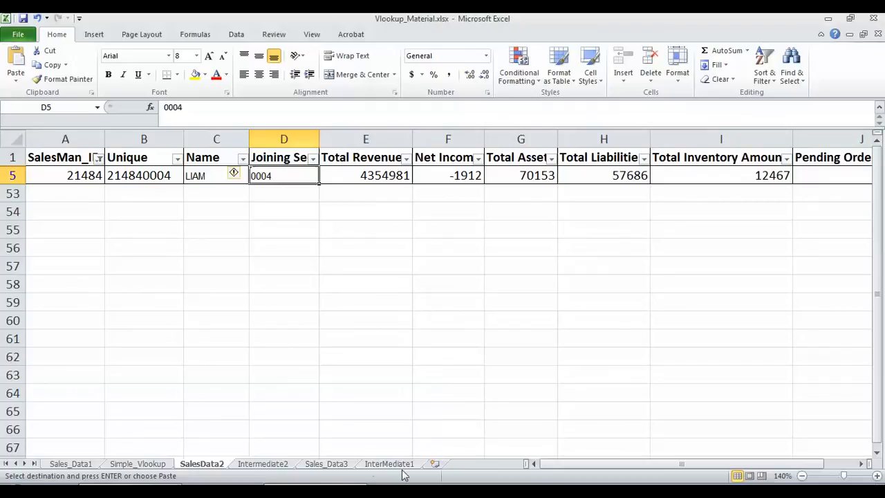
left_click(270, 464)
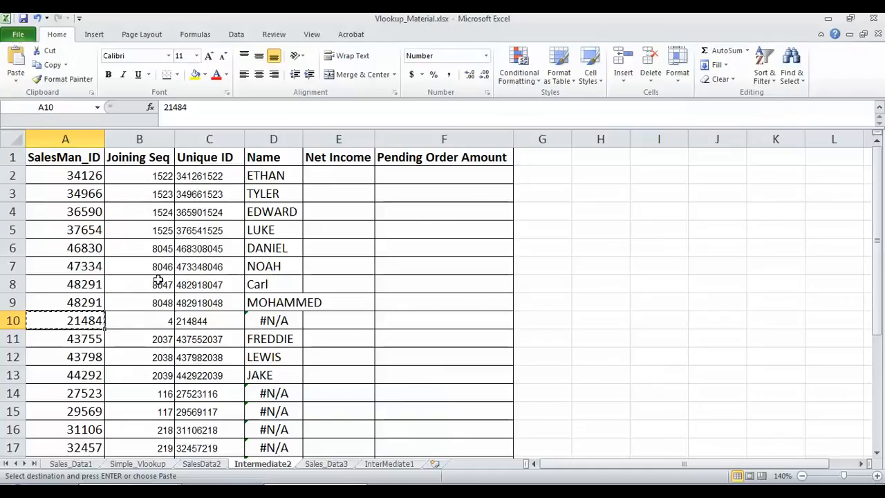
Compare the Unique formula in SalesData2 B5 with Intermediate2's C10 for salesman 21484
left_click(165, 320)
left_click(202, 464)
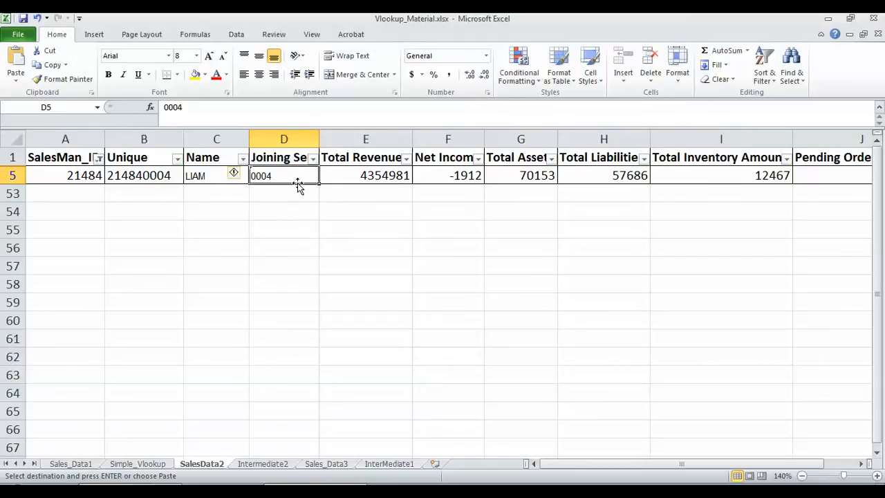
left_click(154, 176)
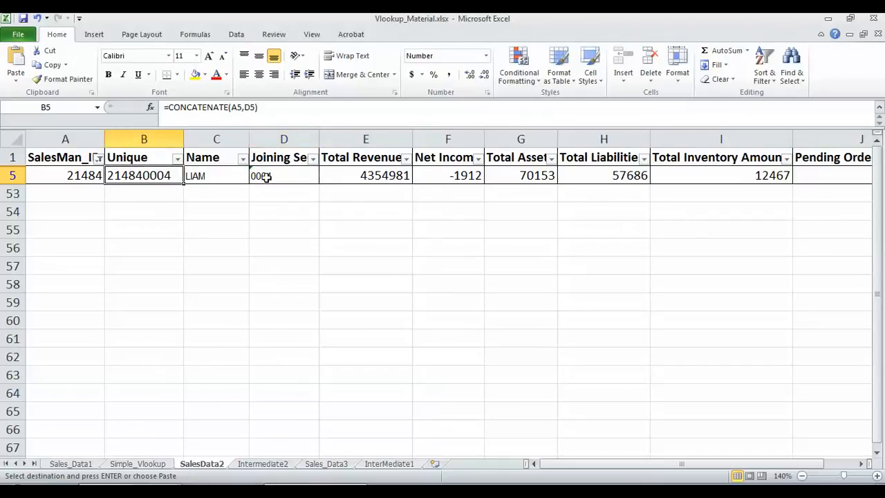
left_click(282, 465)
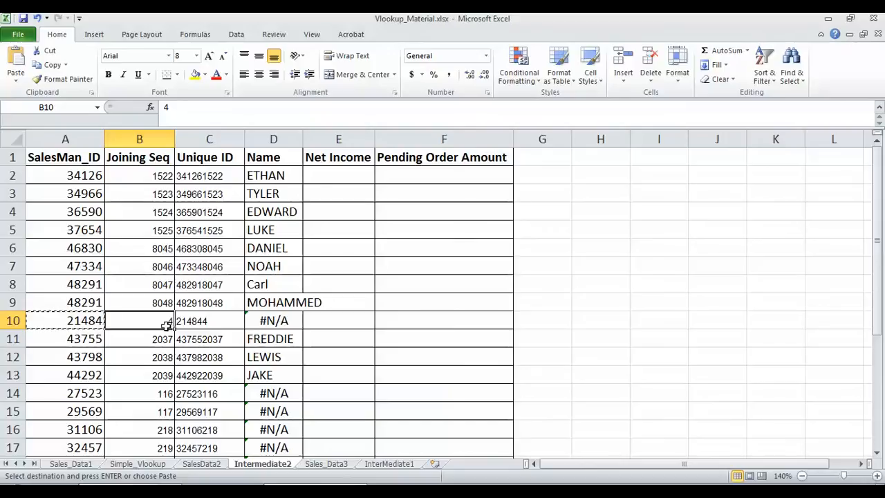
left_click(207, 321)
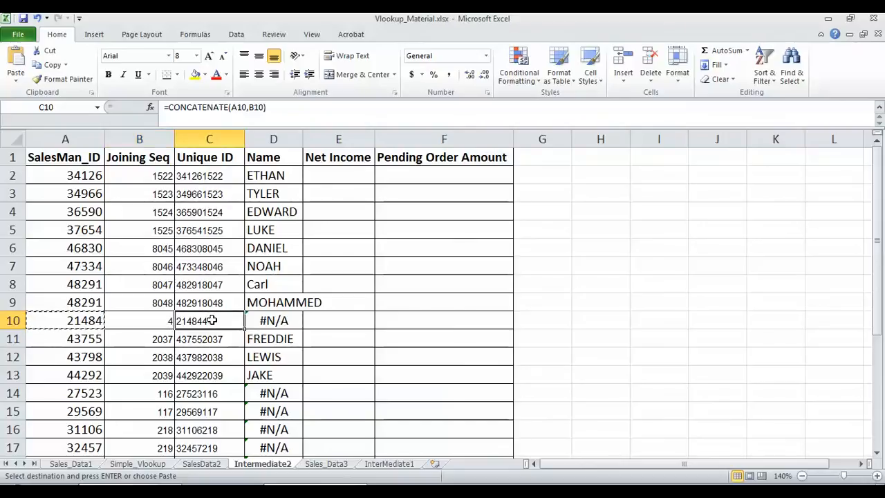
Clear the SalesMan_ID filter on SalesData2 and go back to Intermediate2
left_click(200, 464)
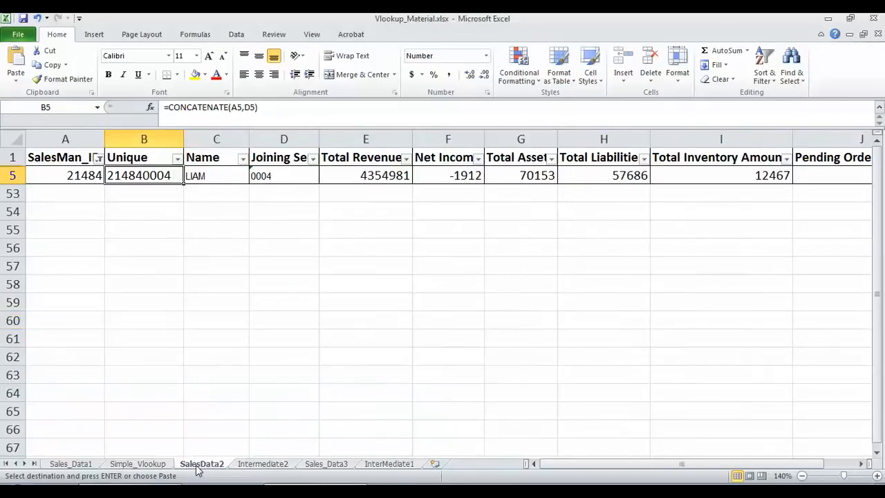
left_click(99, 158)
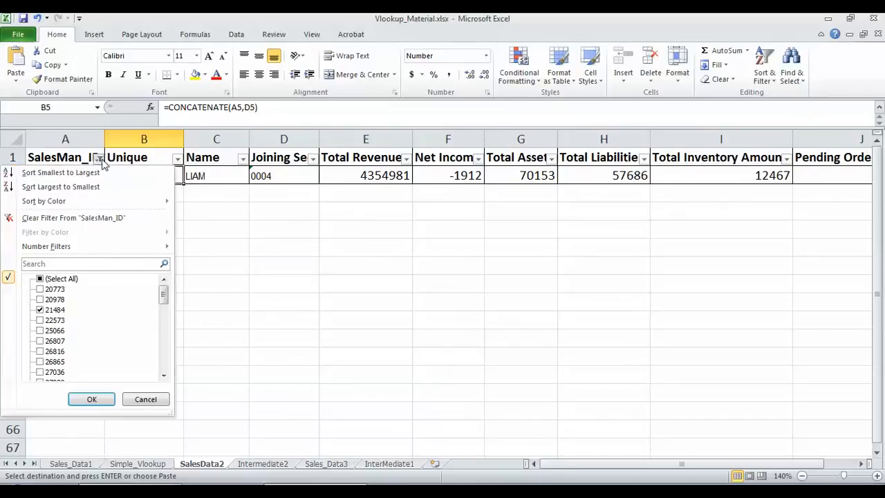
left_click(89, 219)
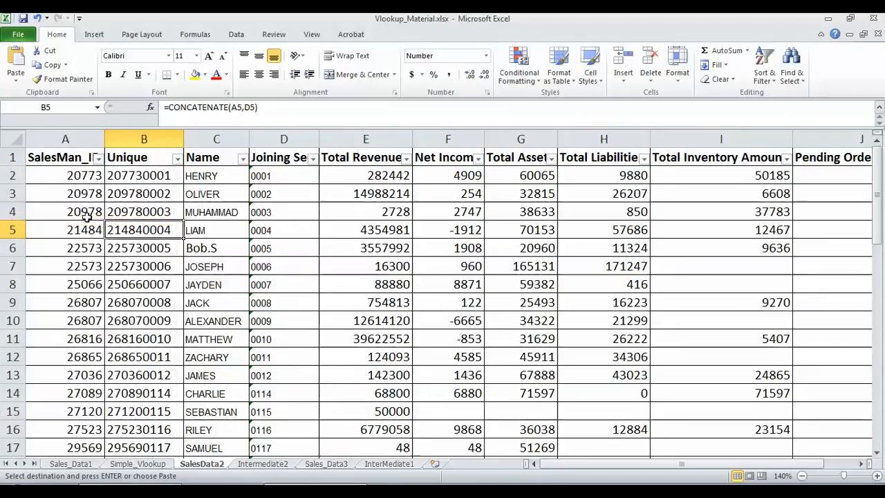
left_click(265, 174)
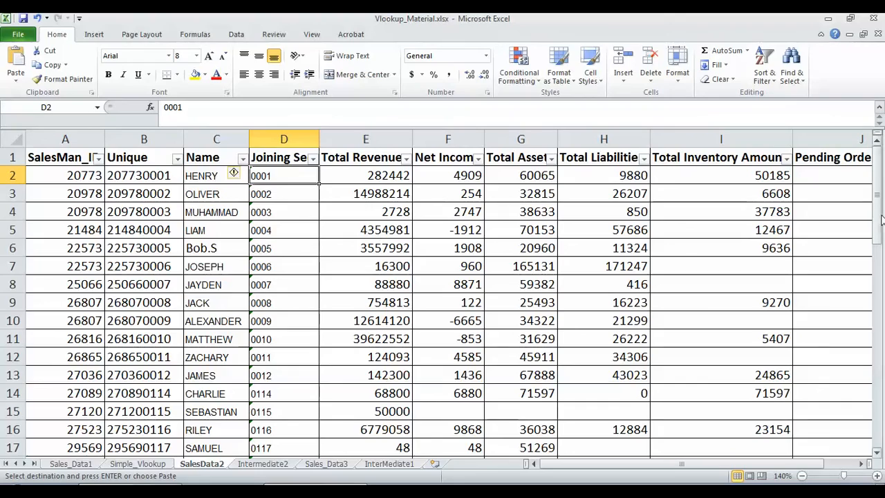
left_click_drag(880, 219, 882, 181)
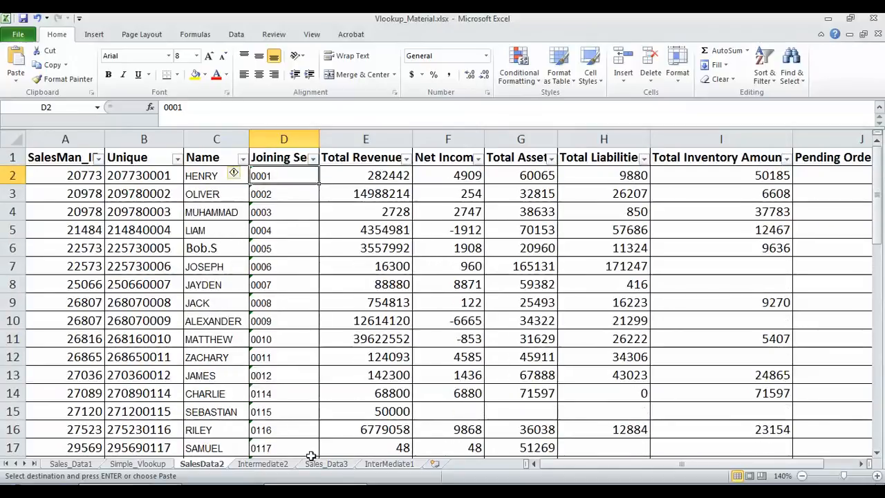
left_click(270, 463)
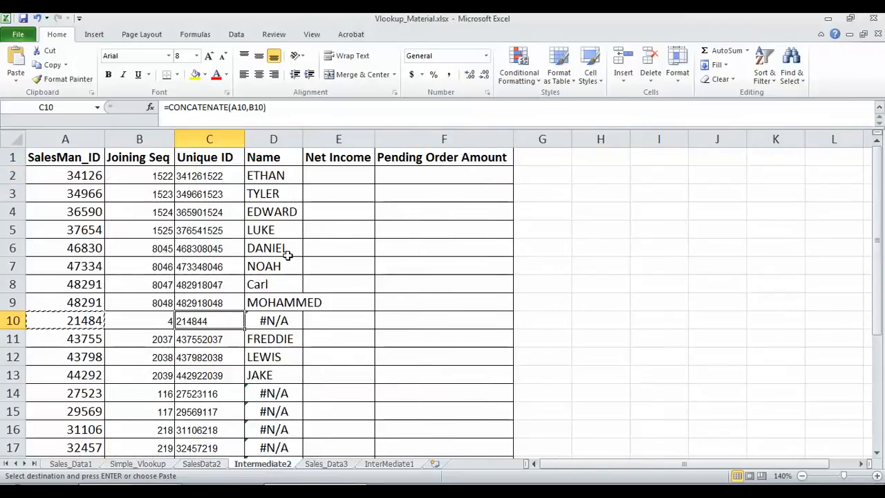
left_click_drag(880, 229, 191, 365)
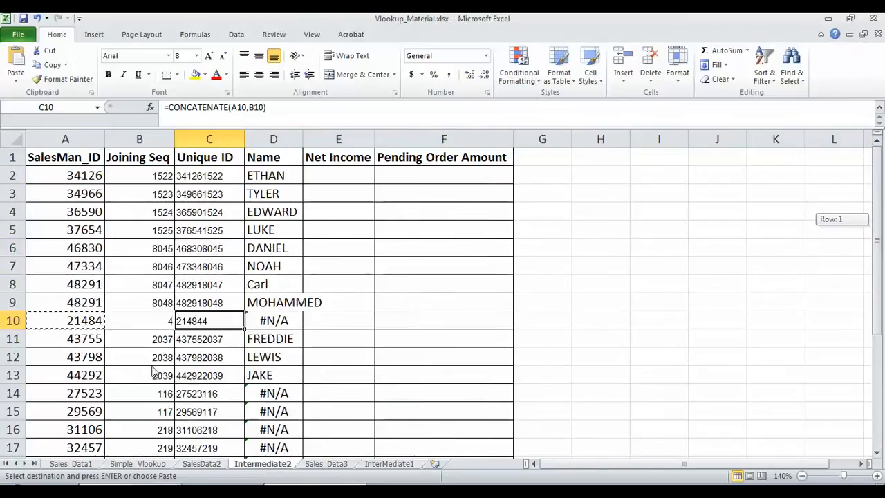
left_click(74, 392)
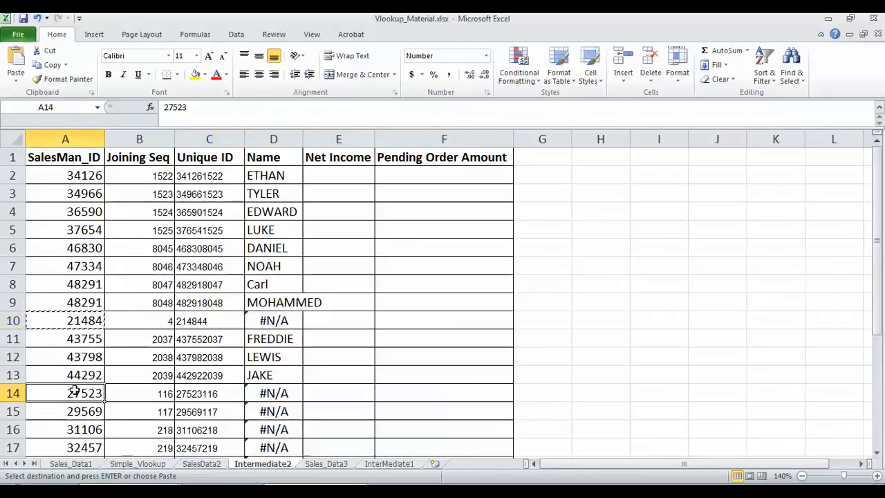
key("ctrl+c")
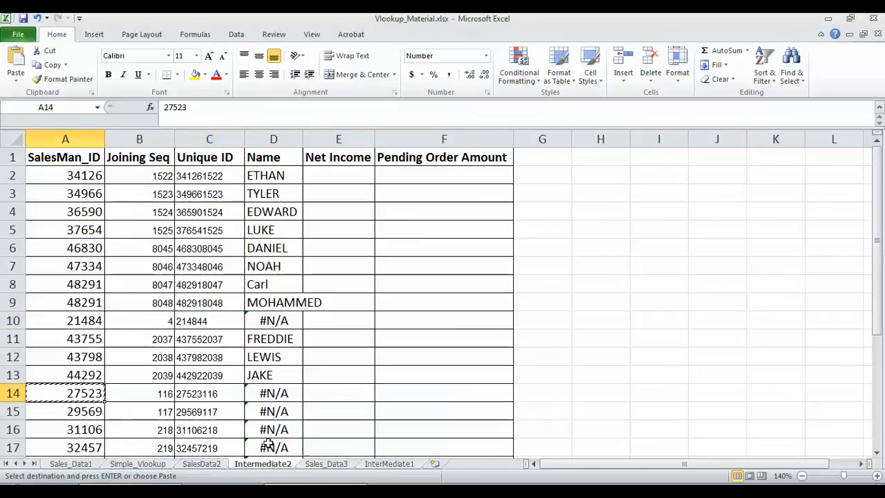
left_click(201, 464)
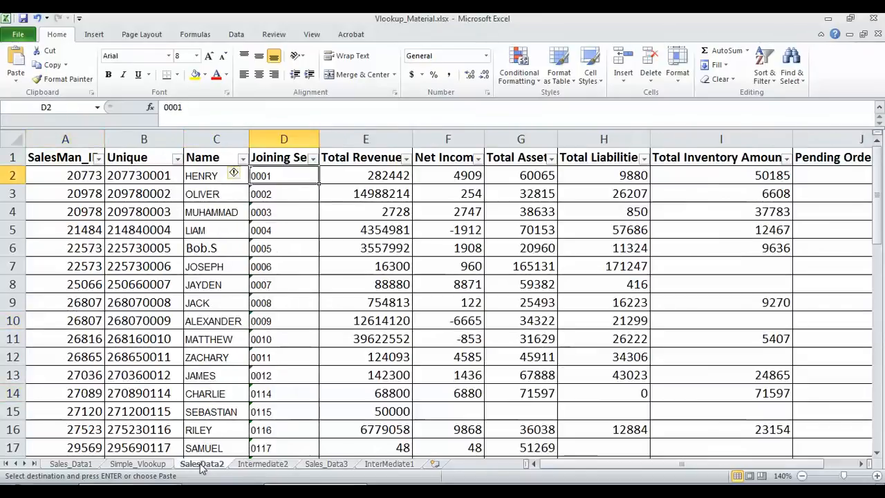
left_click(99, 160)
left_click(85, 263)
type("27523")
left_click(90, 400)
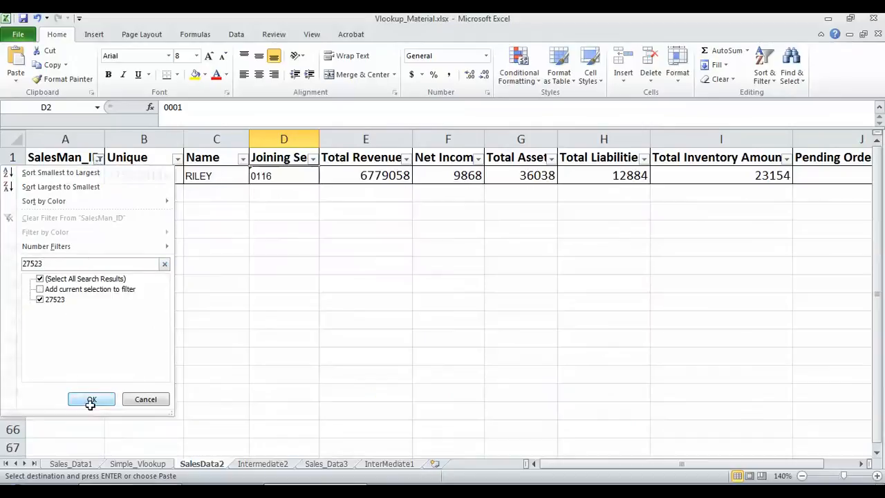
left_click(274, 178)
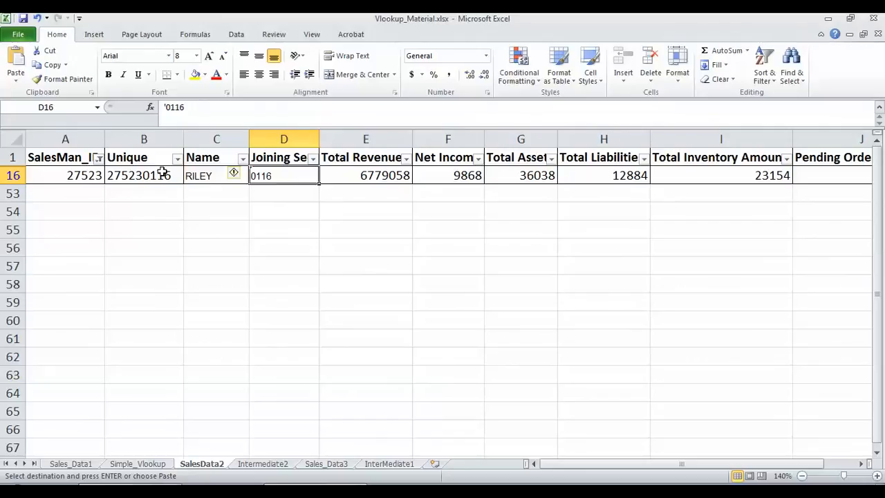
left_click(99, 159)
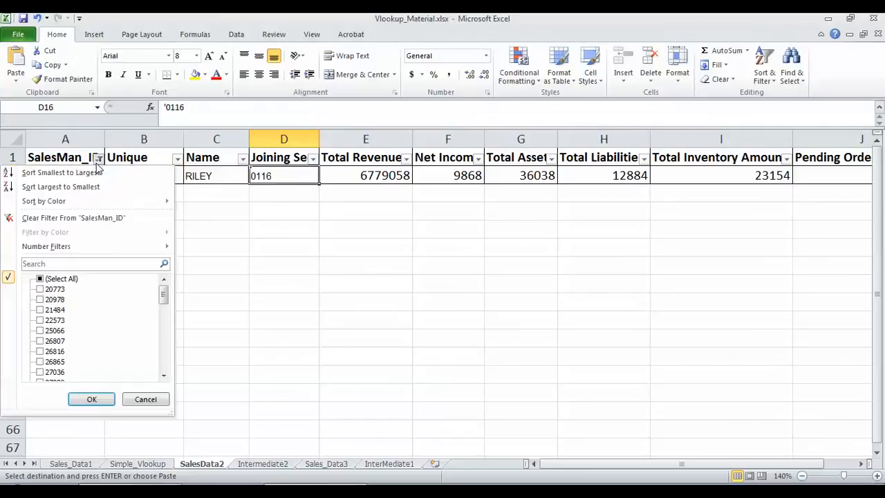
left_click(104, 218)
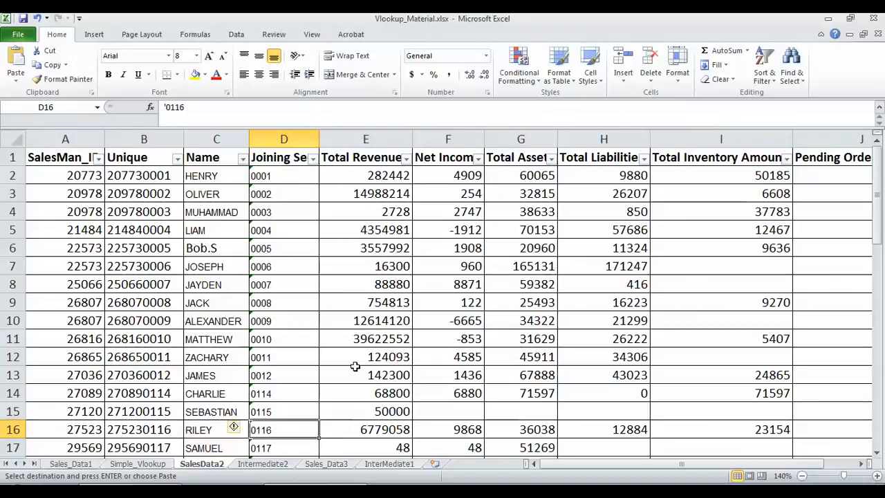
left_click(271, 466)
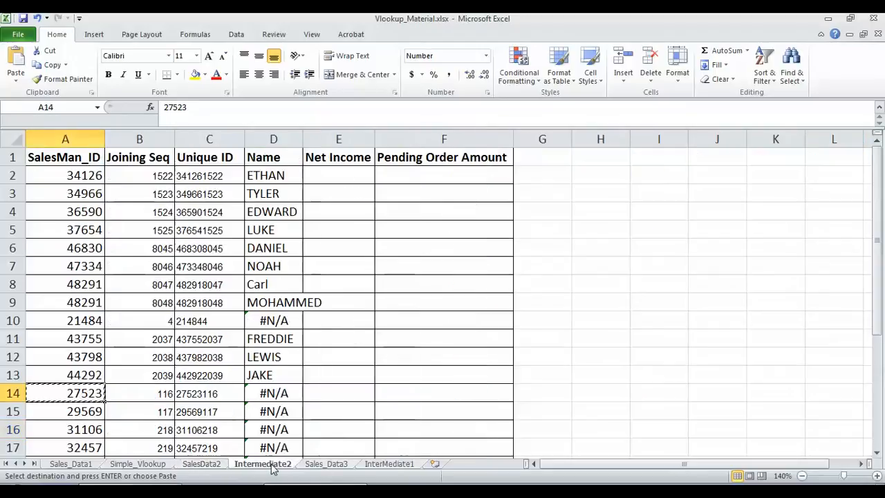
Enter =TEXT(B10,"0000") in H10, showing Joining Seq 4 as 0004
left_click(272, 320)
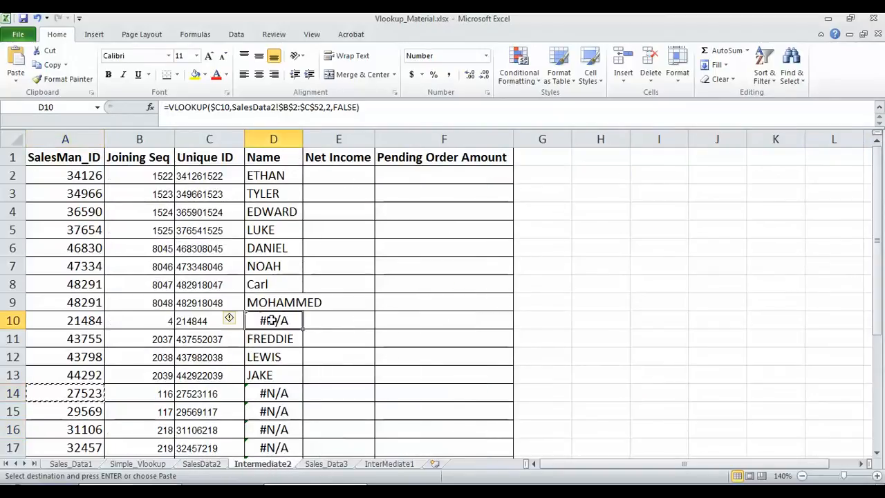
left_click(578, 318)
type("=TEXTY")
key("BackSpace")
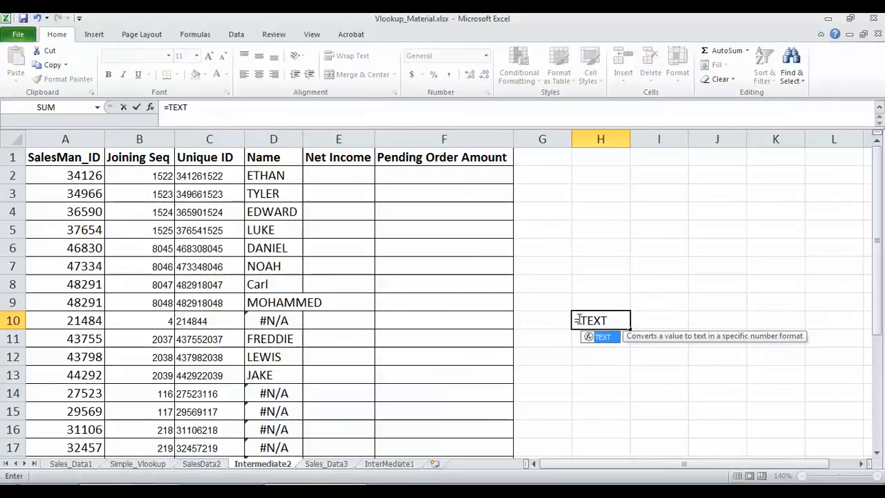
type("(")
left_click(160, 318)
type(",")
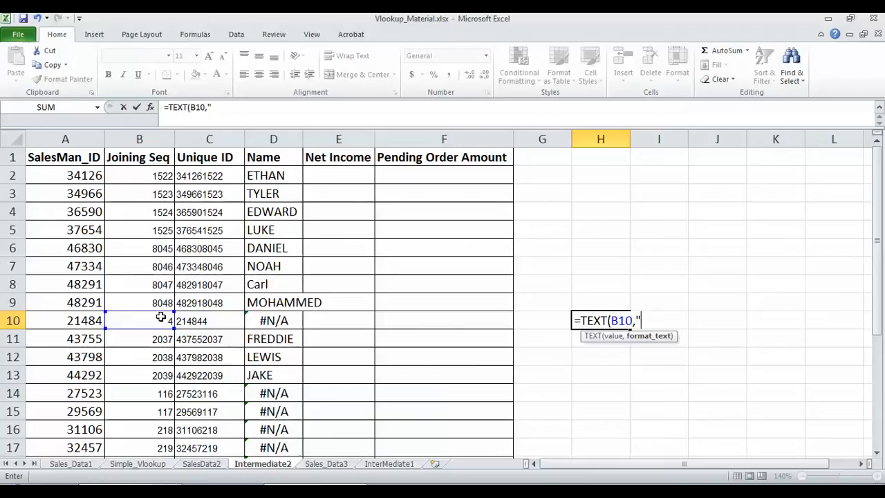
type("0000\"")
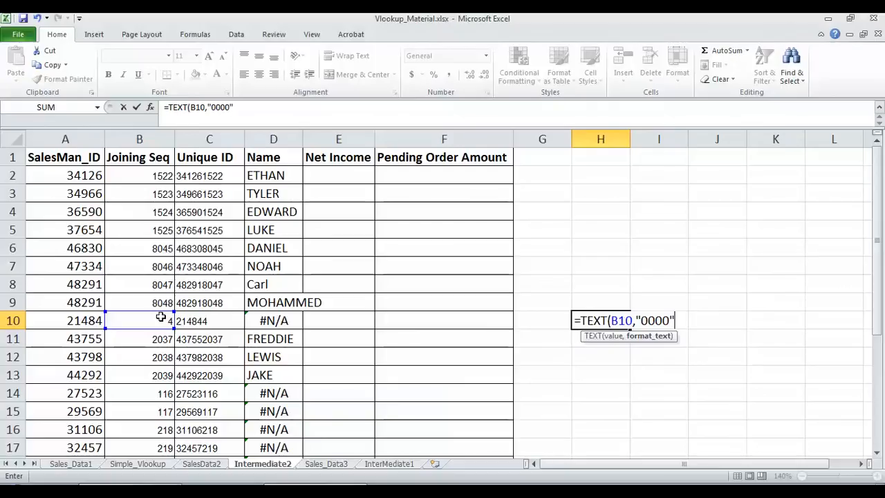
type(")")
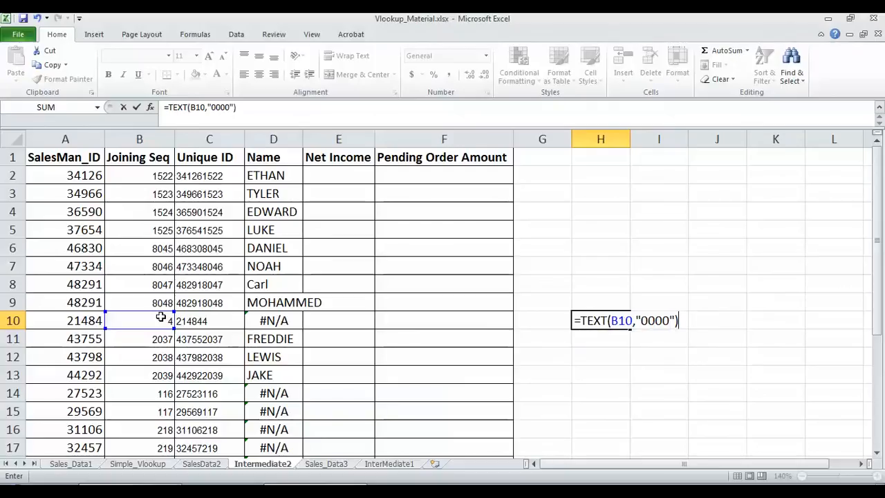
key("Return")
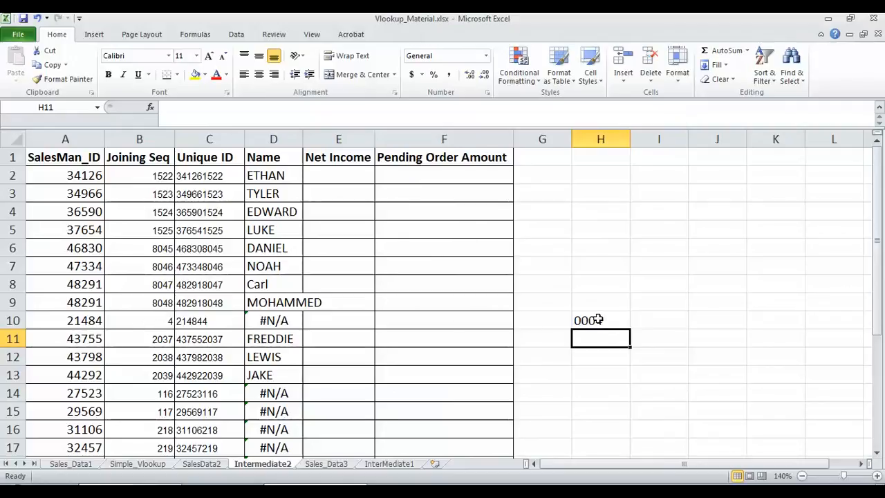
Enter a TEXT formula on B13 in H13, showing 2039
left_click(586, 374)
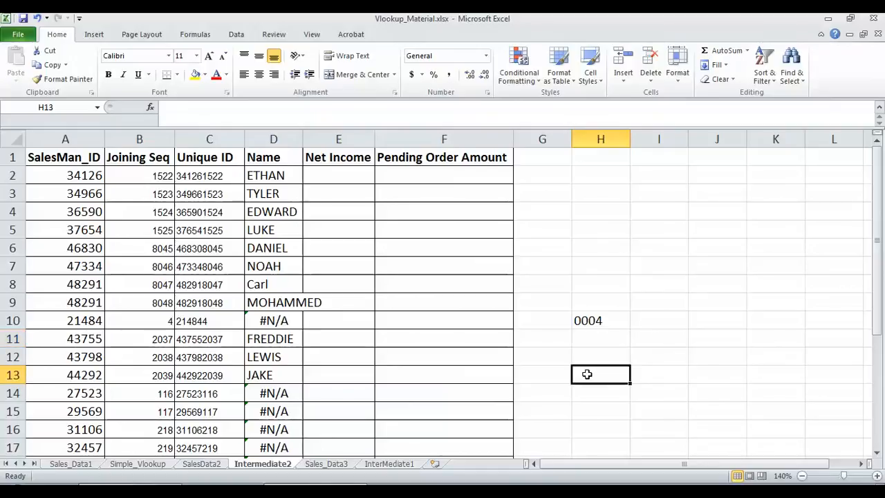
type("=TEXT(")
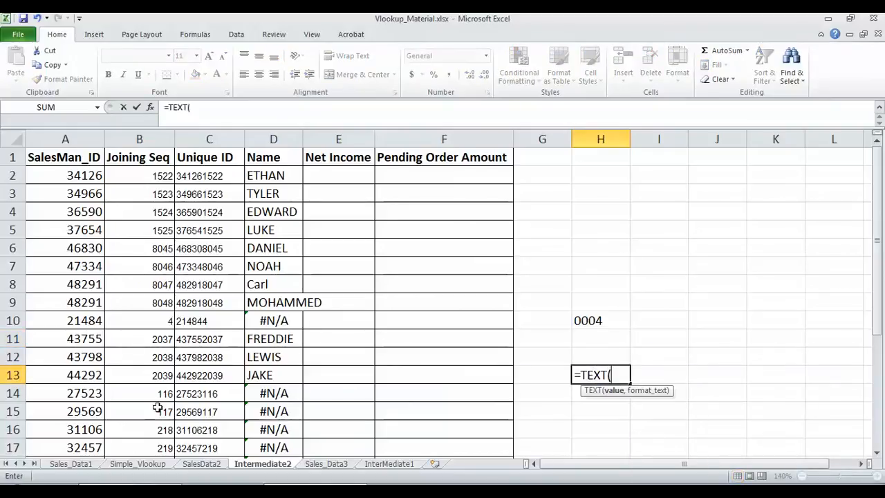
left_click(163, 375)
type(",\"0000")
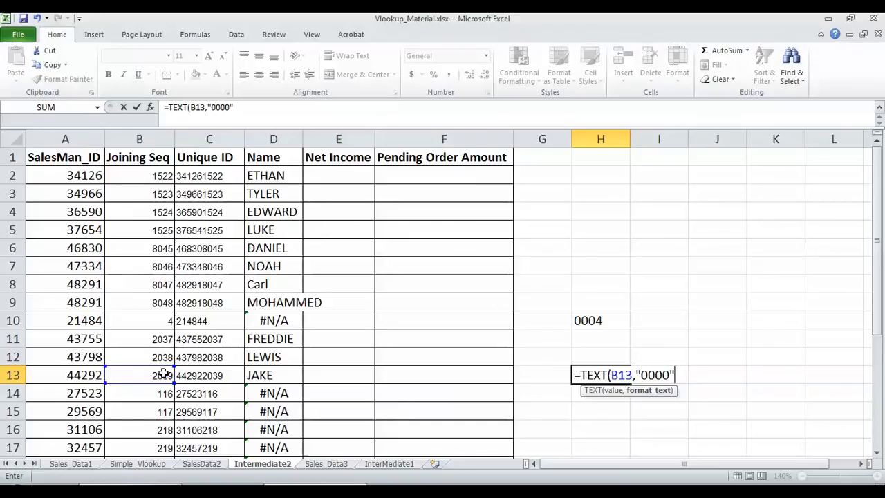
type(")")
key("Return")
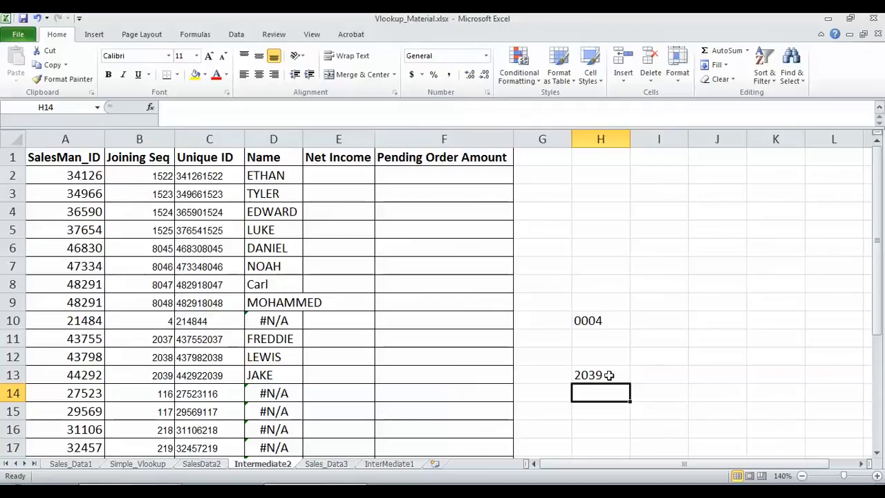
Enter =TEXT(B14,"0000") in H14, showing 0116, and recheck it against D10
type("=")
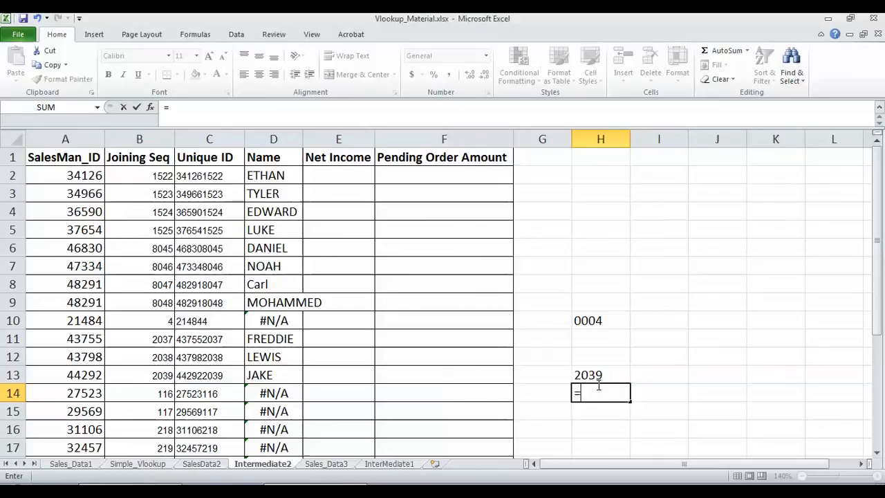
type("TE")
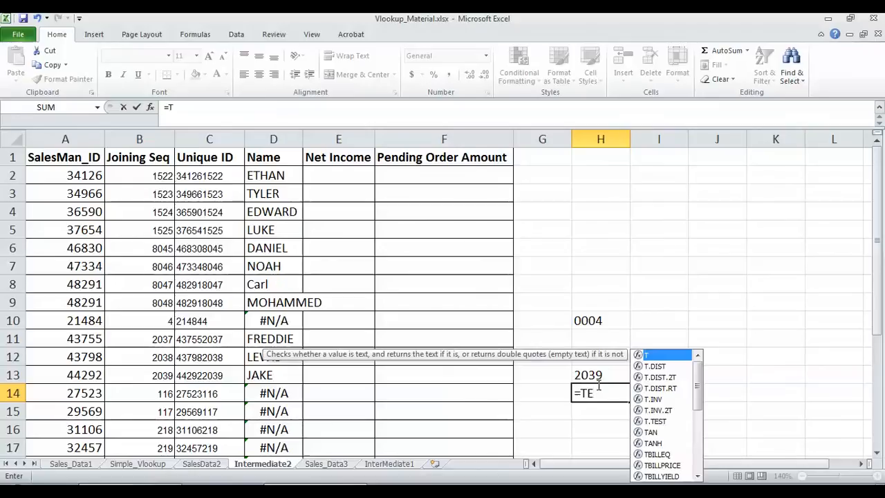
type("XT(")
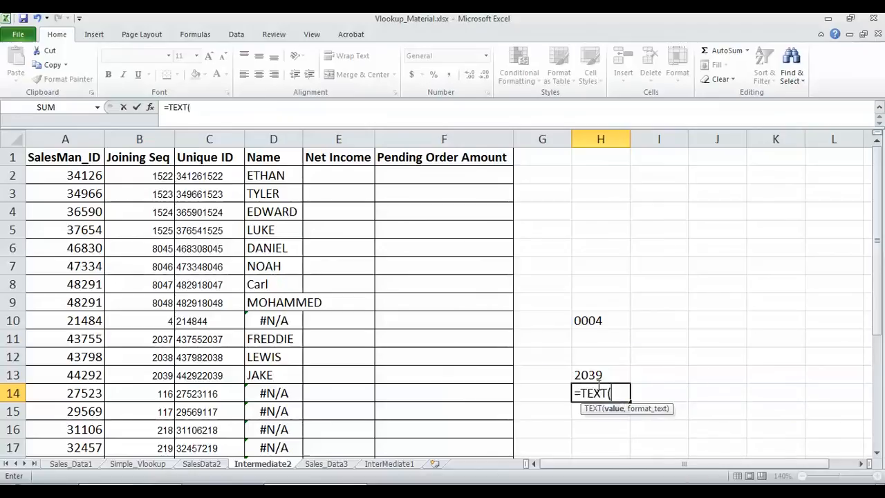
left_click(161, 392)
type(",\"\"\"00000")
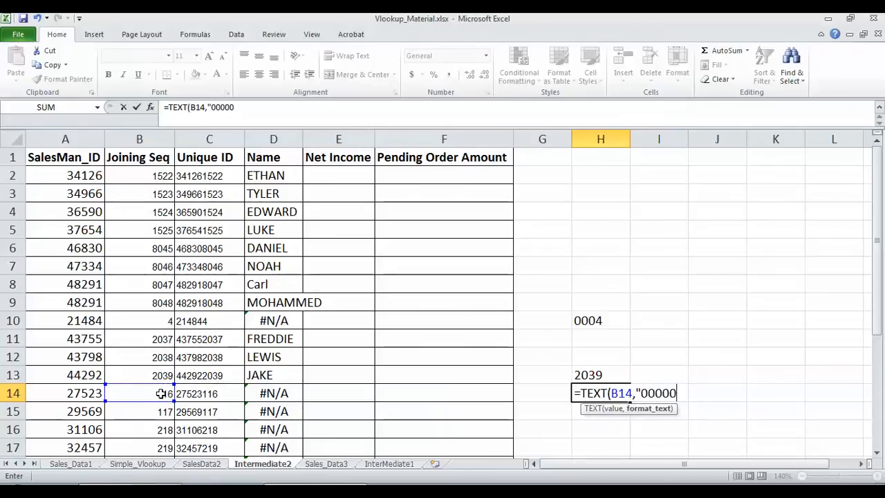
key("BackSpace")
type("\")")
key("Return")
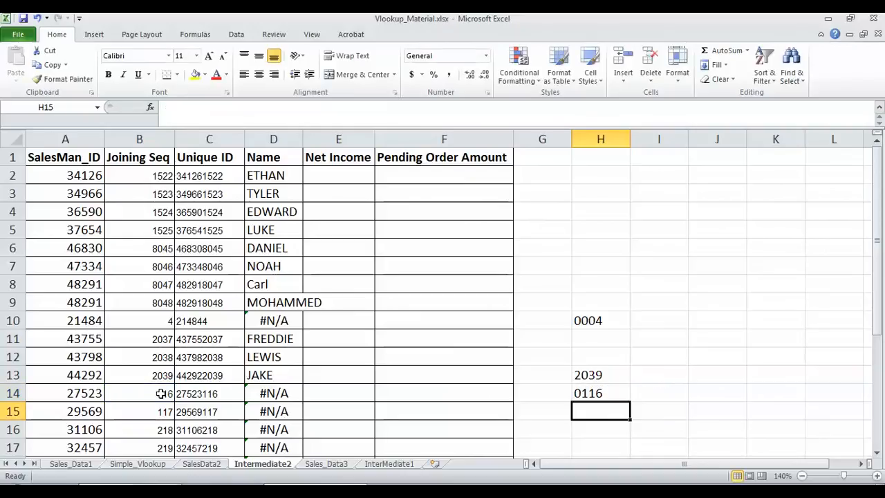
left_click(588, 393)
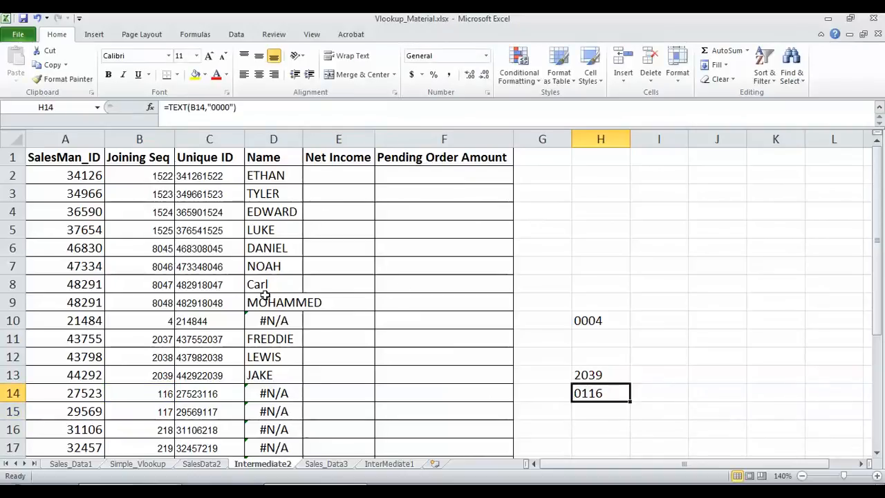
left_click(263, 325)
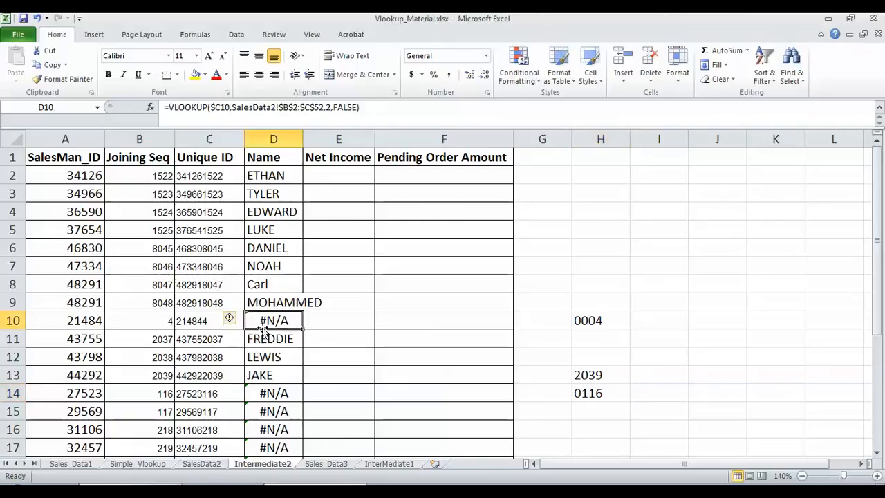
left_click(211, 107)
type("TEXT(")
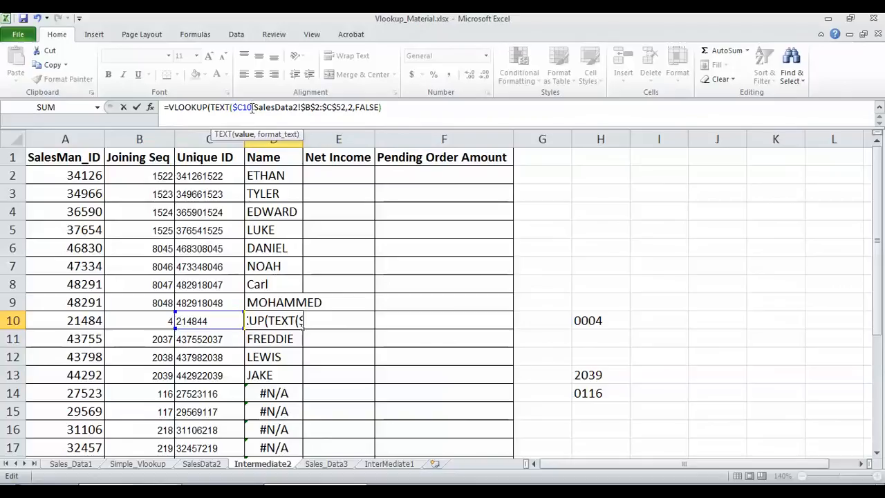
type(",")
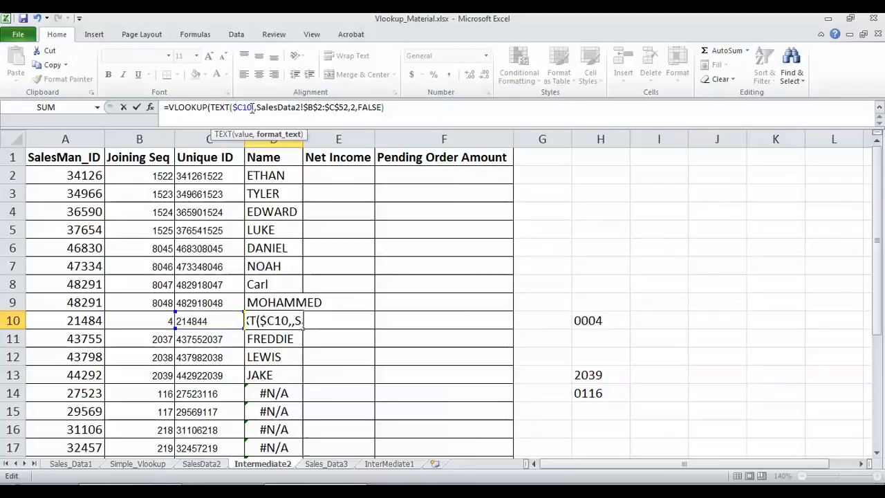
type("\"000")
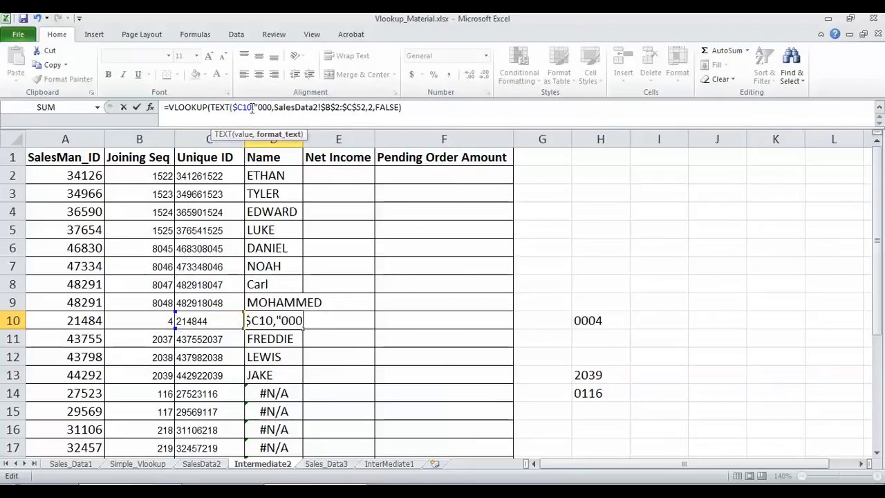
key("BackSpace")
key("BackSpace")
key("BackSpace")
key("BackSpace")
key("BackSpace")
key("BackSpace")
key("BackSpace")
key("BackSpace")
key("BackSpace")
key("BackSpace")
key("BackSpace")
key("BackSpace")
key("BackSpace")
key("BackSpace")
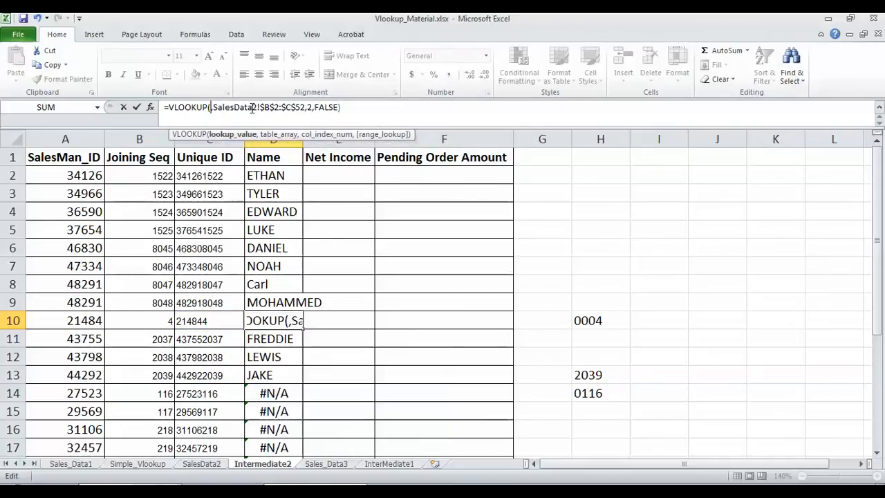
key("Escape")
left_click(196, 320)
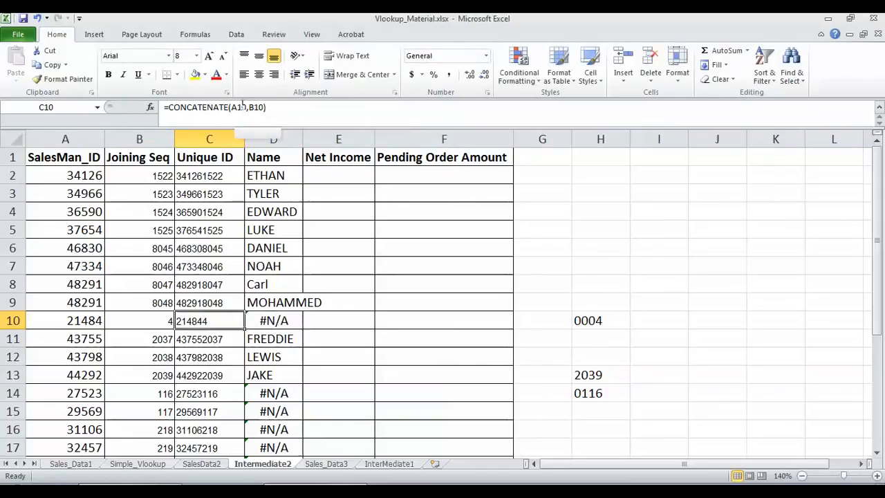
Change C10 to =CONCATENATE(A10,TEXT(B10,"0000")) so it gives 214840004, then copy C10
left_click(250, 108)
left_click(250, 109)
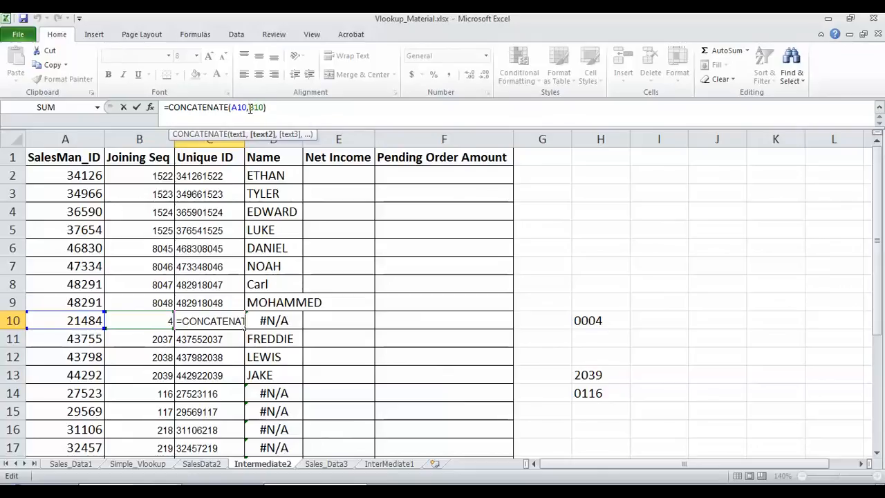
type("TE")
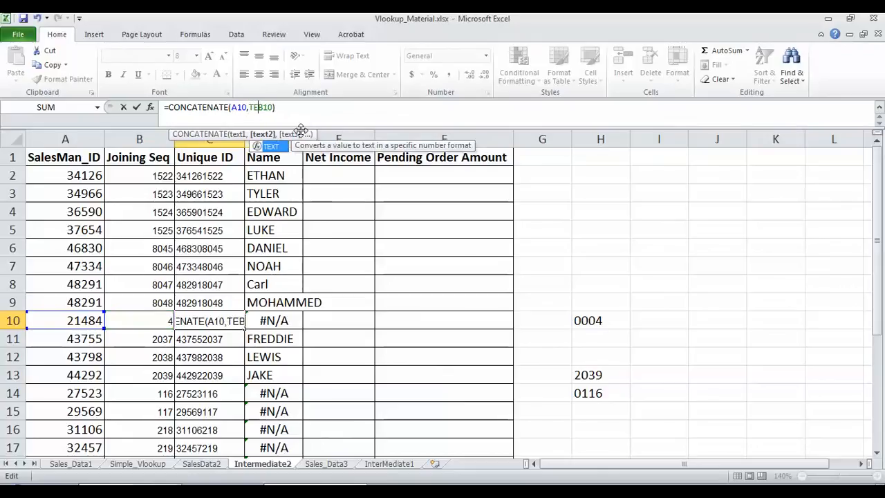
type("XT(")
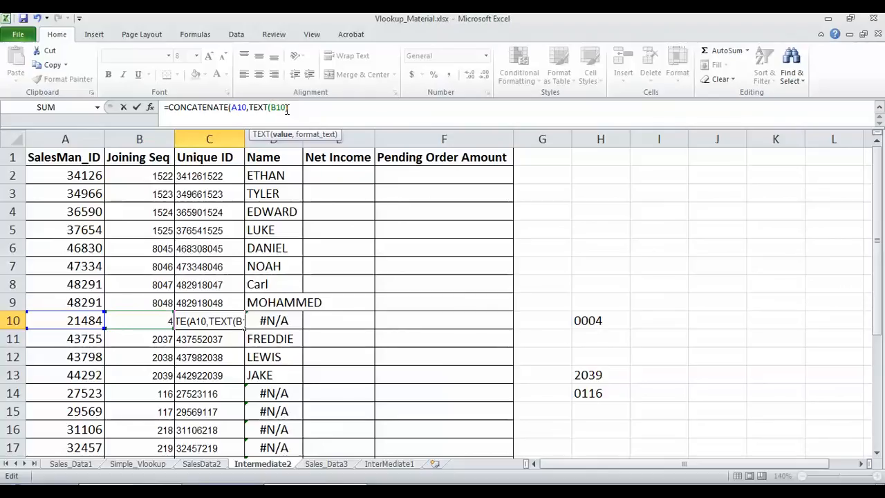
type(",\"\"")
type("000")
type("\"")
type("))")
key("Return")
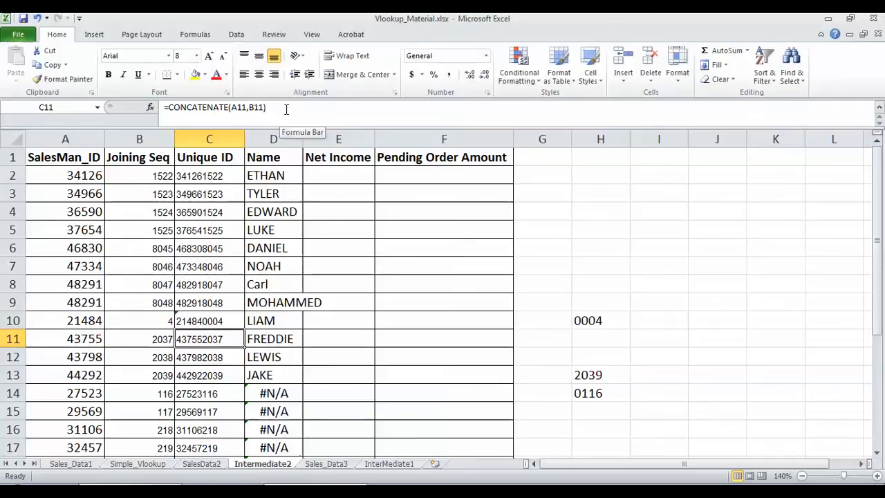
left_click(203, 318)
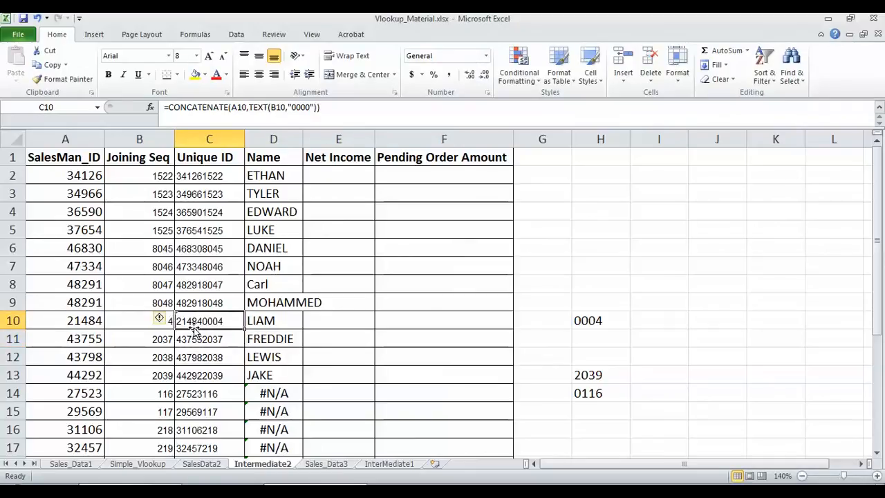
key("ctrl+c")
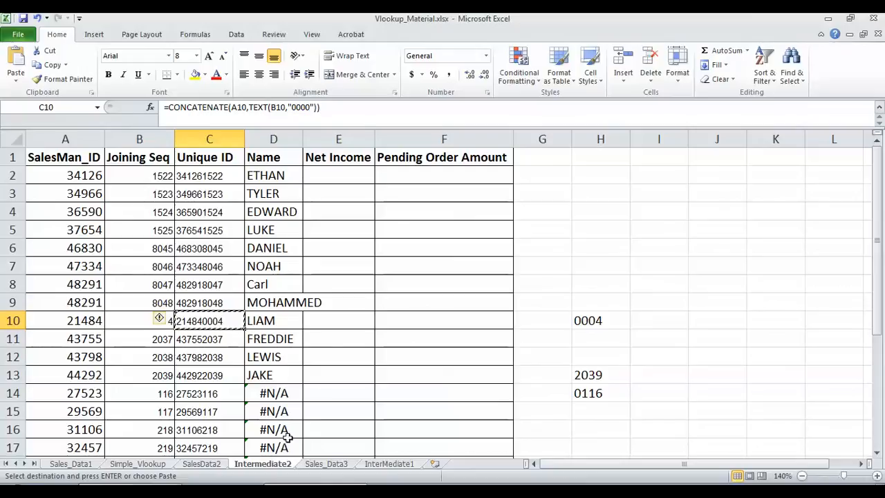
On SalesData2, search the Unique filter for 214840004, cancel without filtering, and return to Intermediate2
left_click(204, 463)
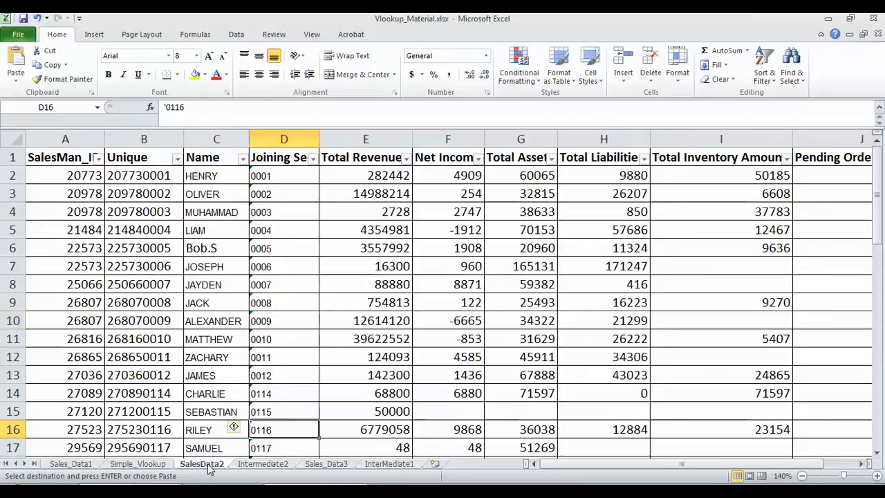
left_click(177, 158)
key("ctrl+v")
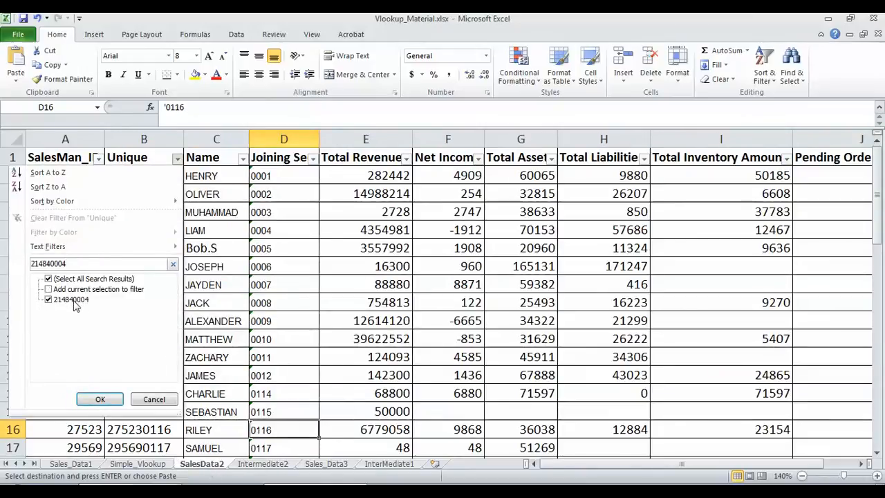
left_click(154, 399)
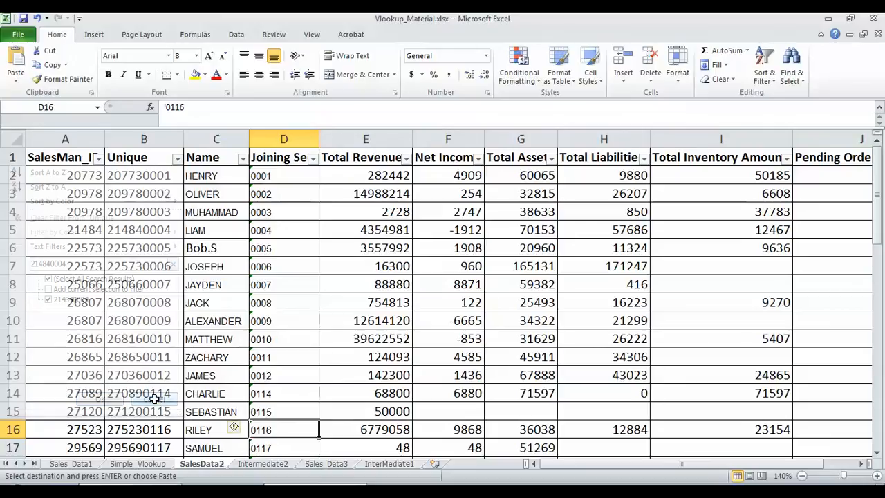
left_click(279, 465)
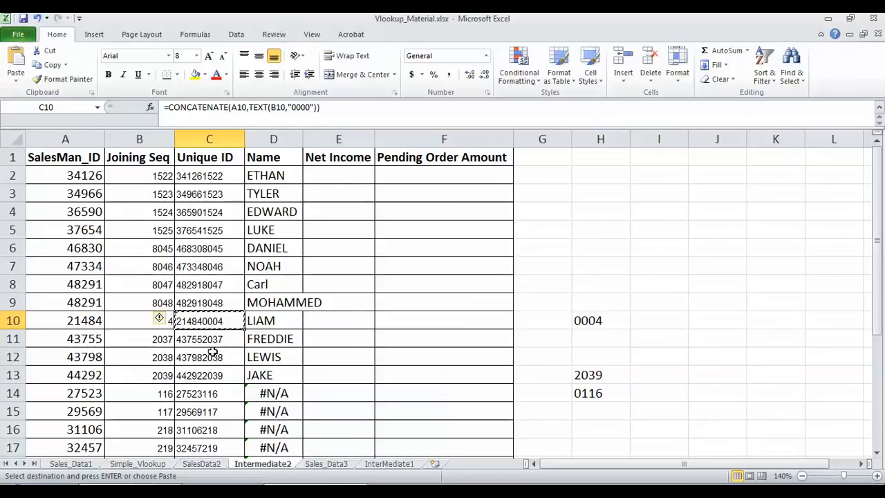
Paste the zero-padded Unique ID formula down C2:C27
left_click(211, 175)
key("ctrl+shift+Down")
key("ctrl+v")
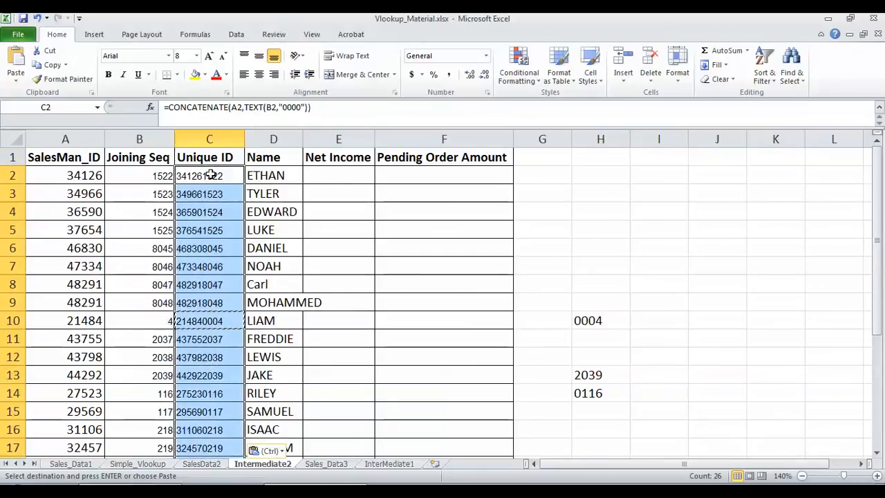
Check the Joining Seq and Unique ID in rows 14 and 10; row 14 now finds RILEY
left_click(167, 394)
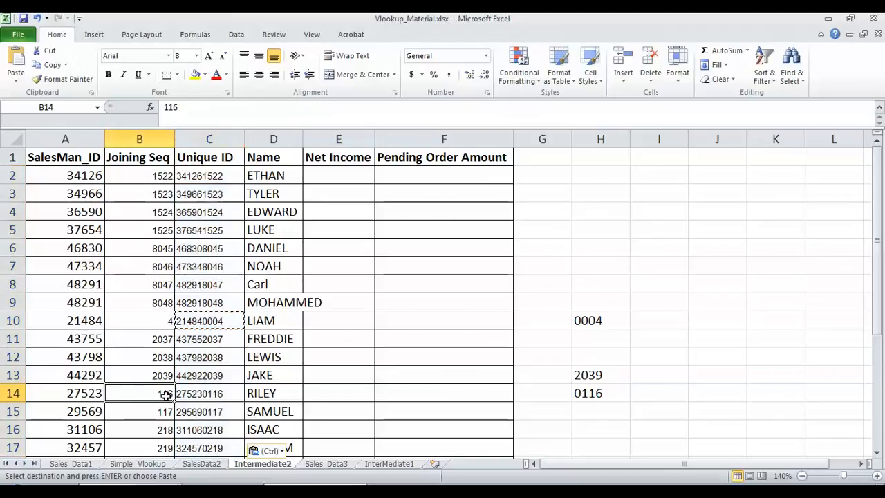
left_click(205, 394)
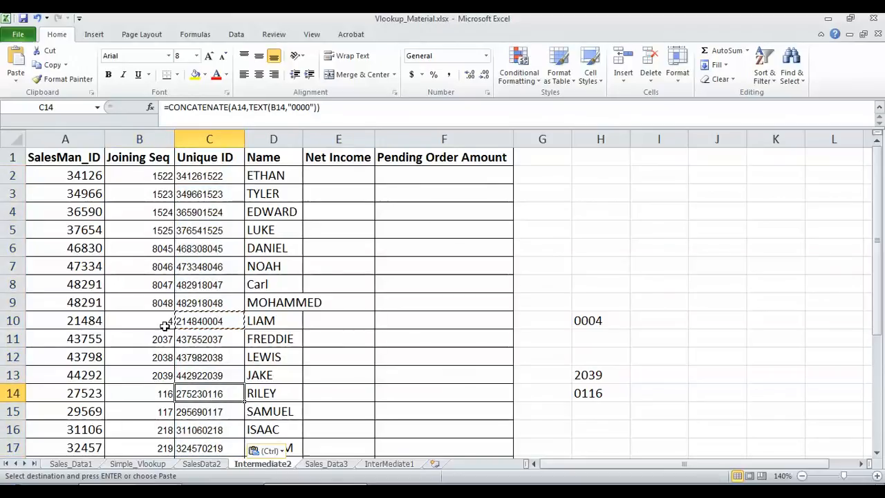
left_click(167, 323)
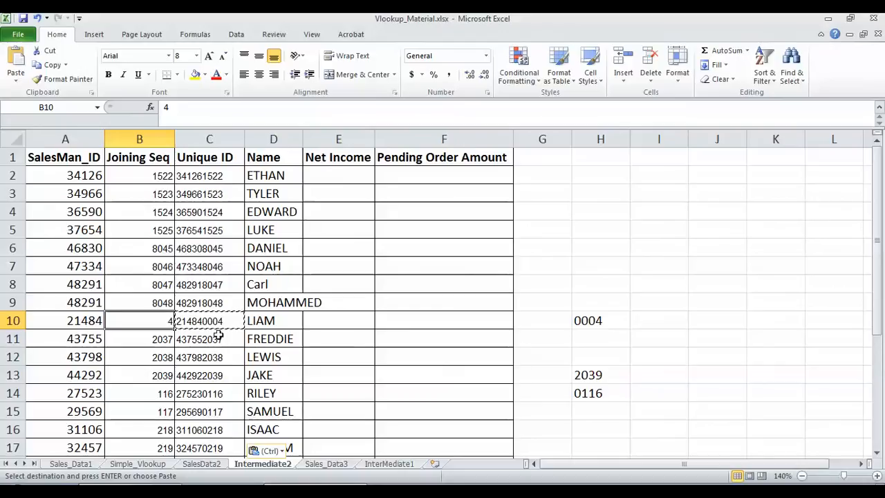
left_click_drag(880, 264, 878, 398)
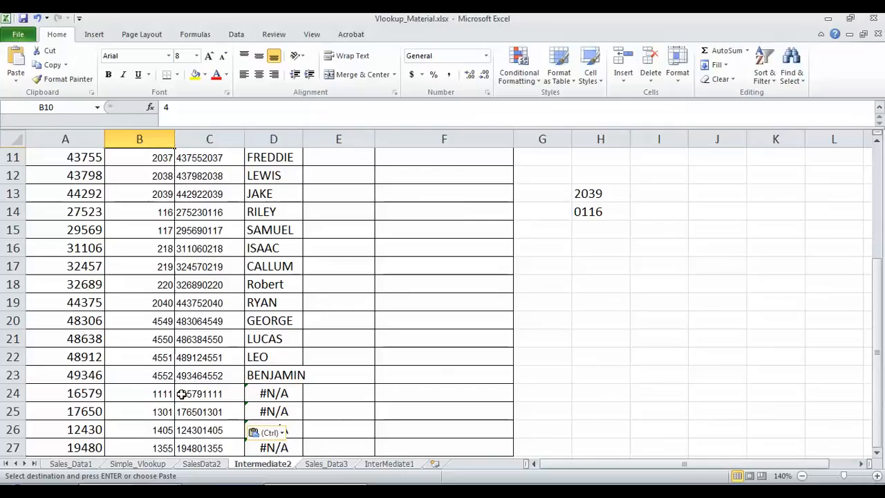
left_click(77, 394)
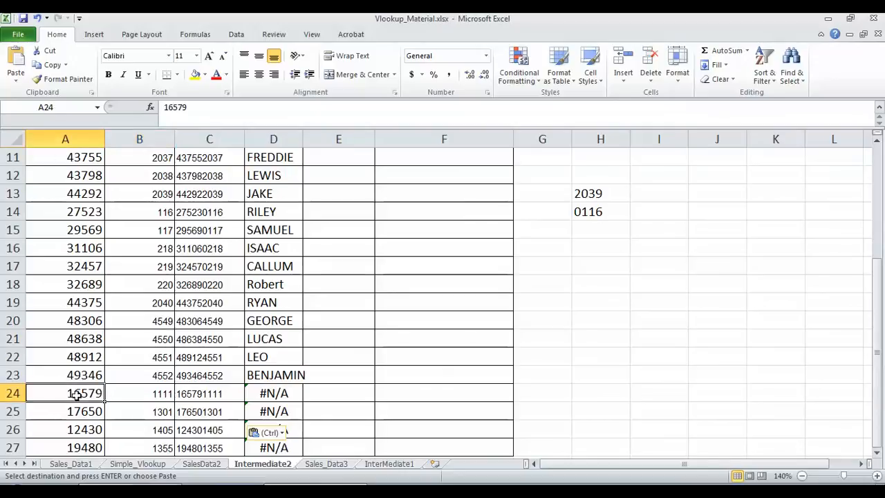
key("ctrl+c")
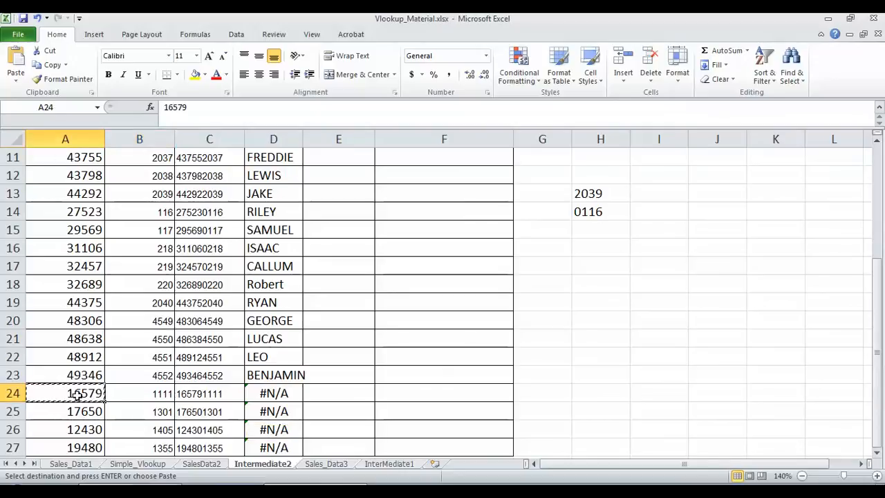
left_click(205, 466)
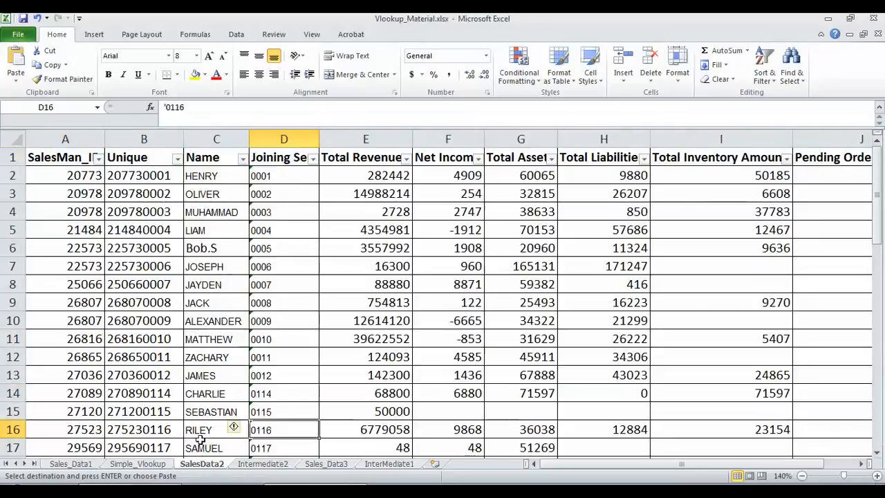
left_click(98, 159)
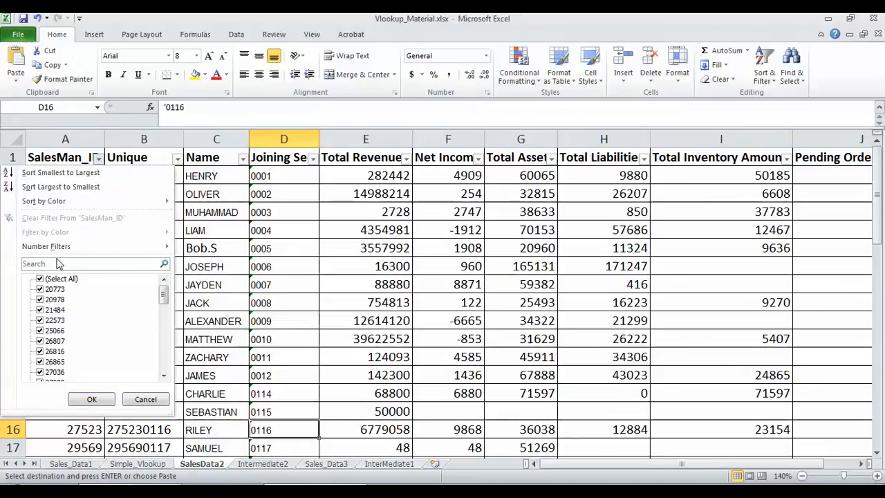
left_click(49, 265)
type("16579")
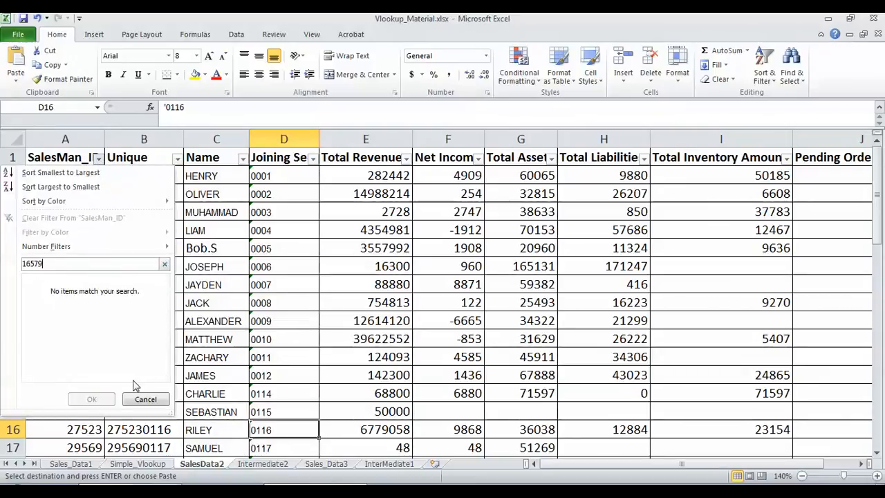
left_click(145, 400)
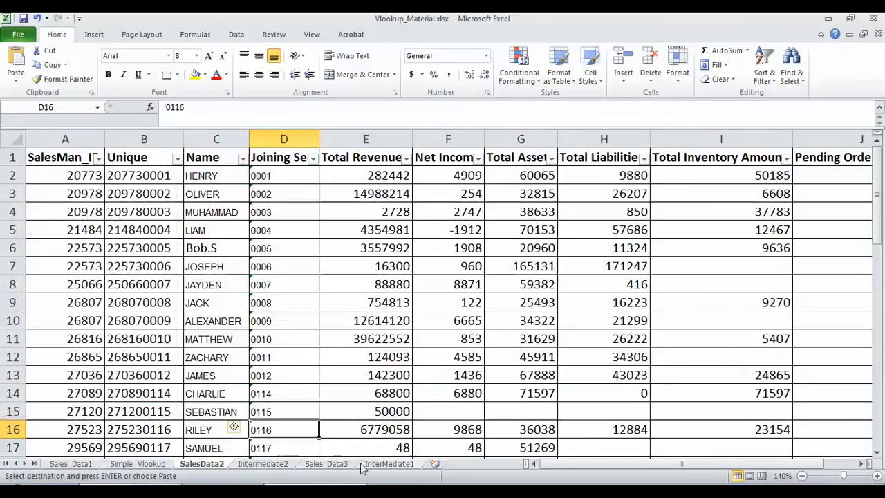
left_click(262, 463)
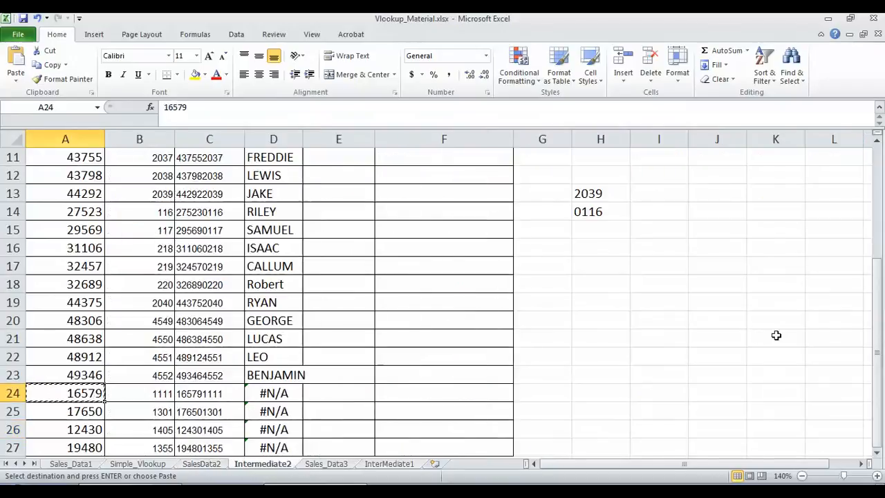
left_click_drag(879, 289, 871, 211)
left_click(256, 393)
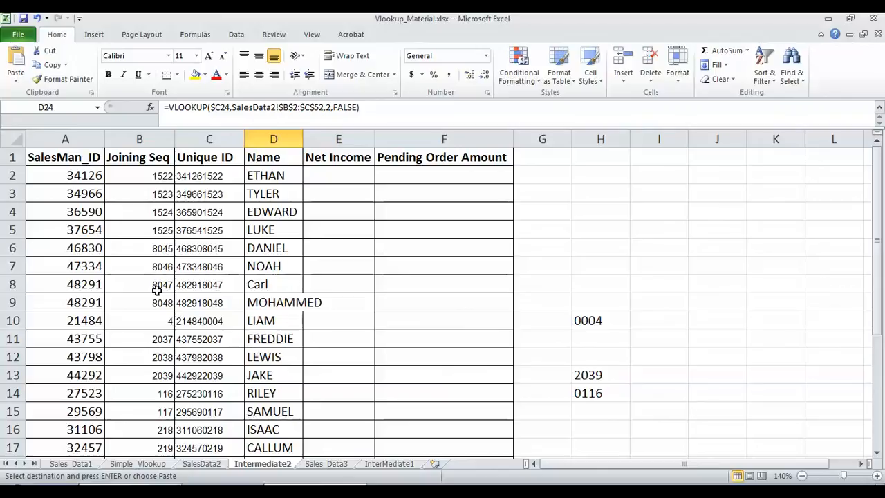
left_click(208, 175)
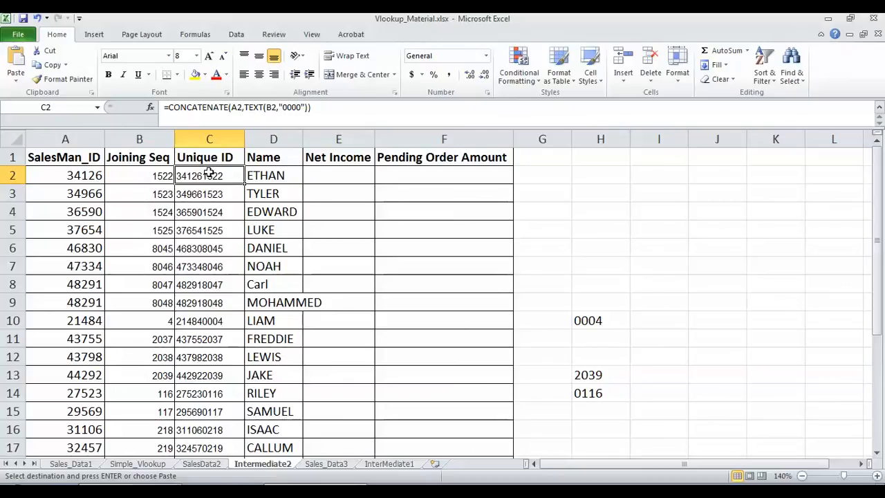
left_click(150, 174)
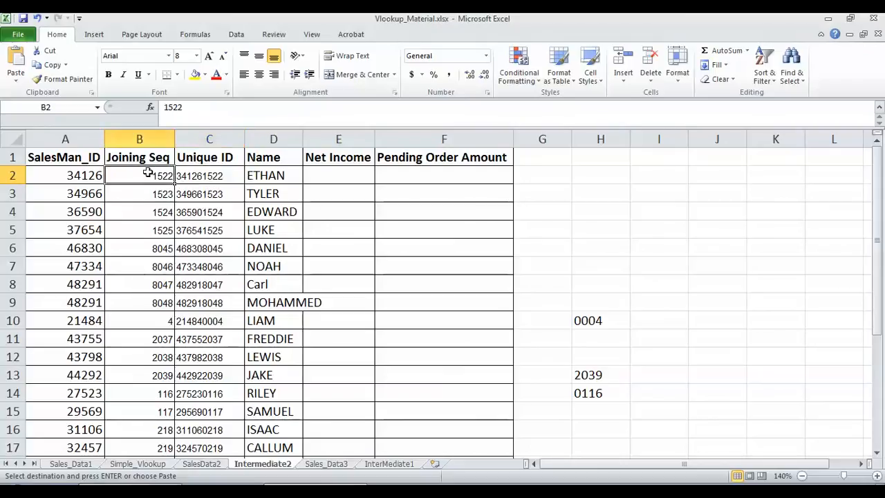
left_click(207, 464)
left_click(282, 176)
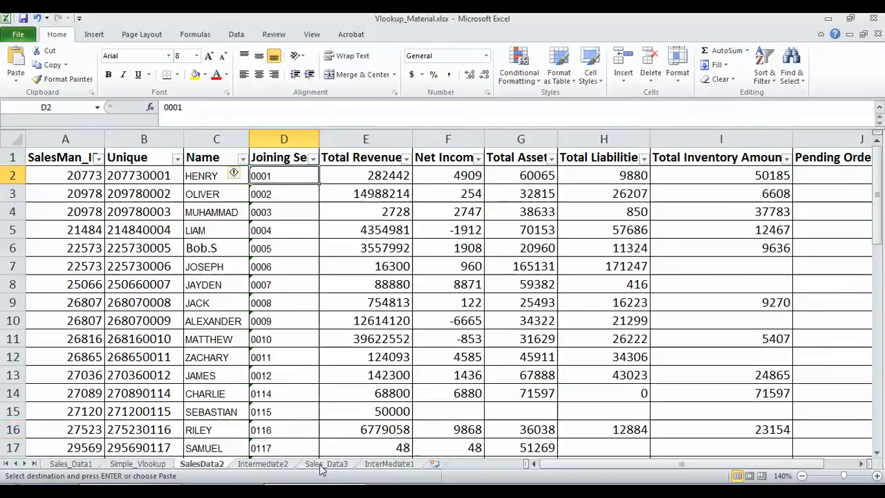
left_click(273, 465)
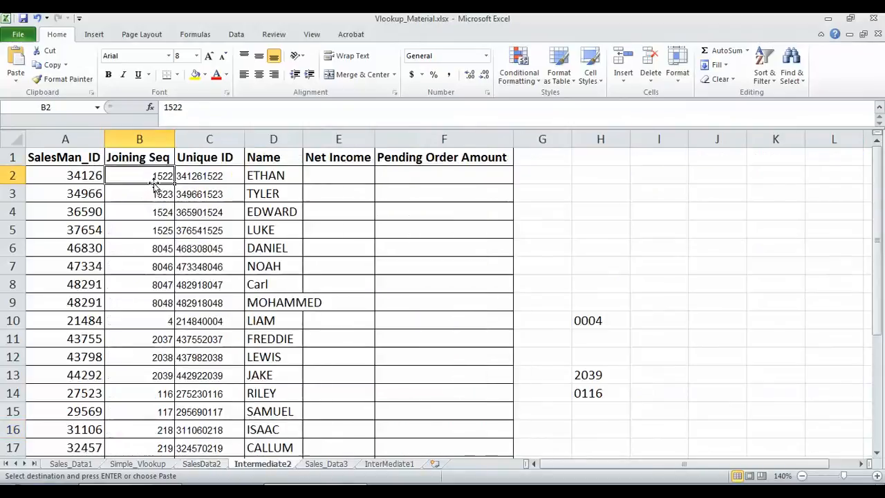
left_click(149, 318)
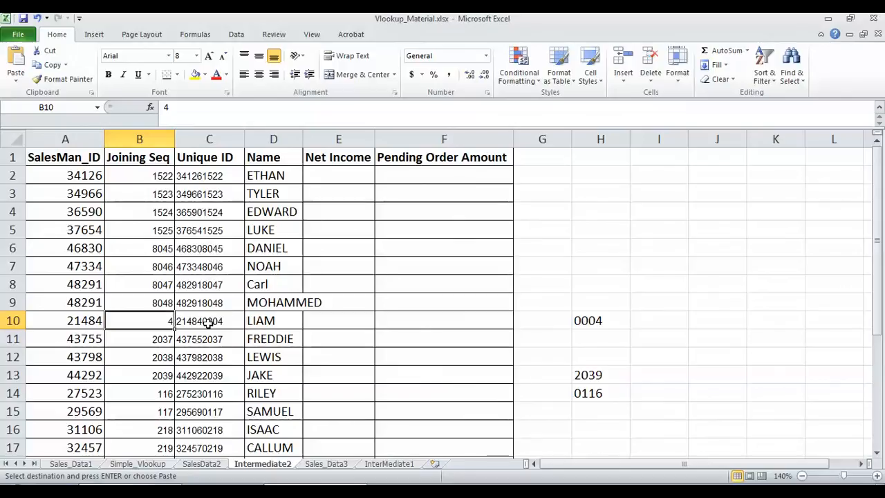
left_click(202, 464)
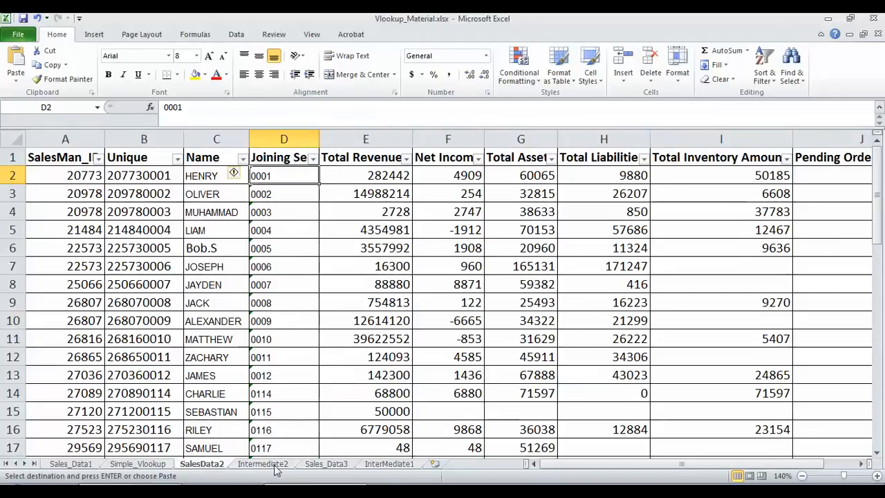
left_click(276, 468)
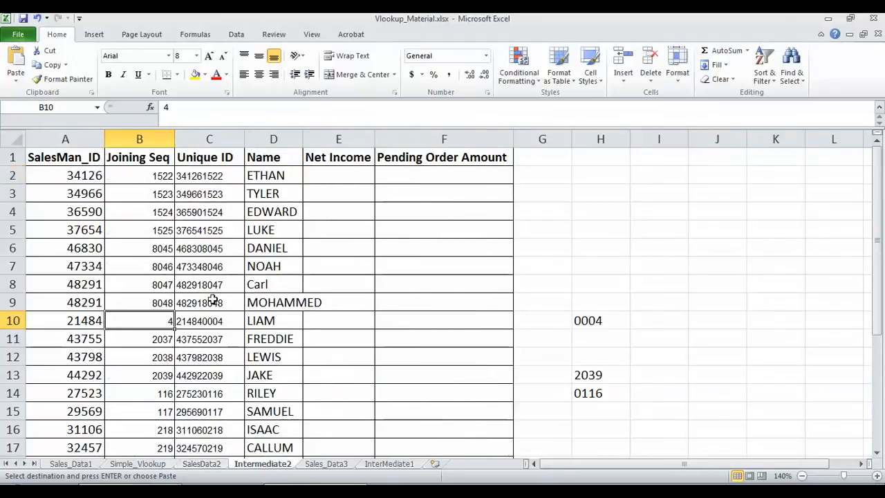
left_click(595, 378)
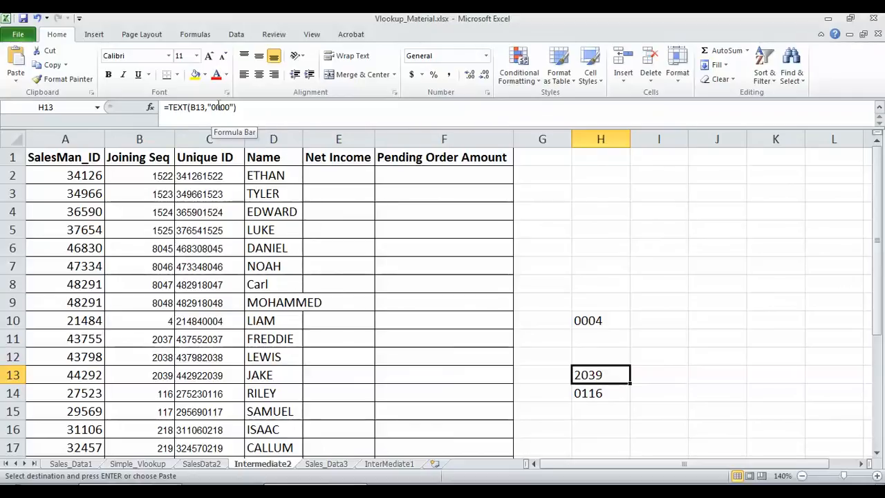
left_click(210, 325)
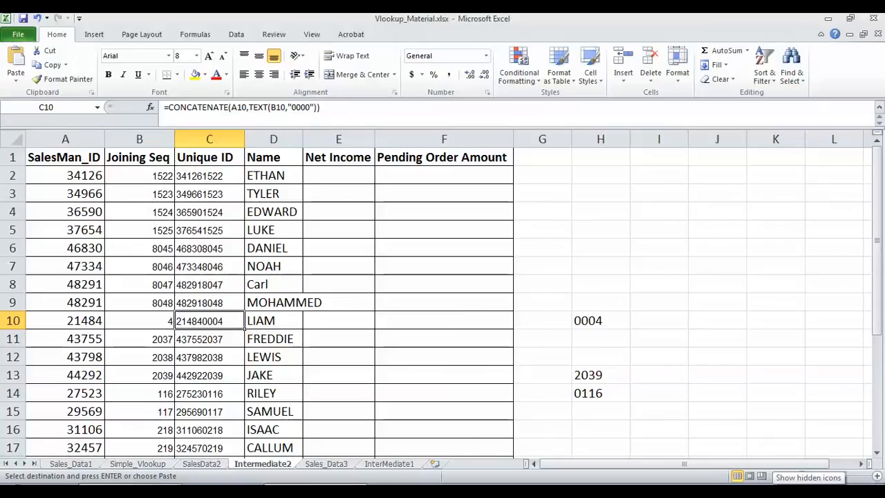
left_click(772, 492)
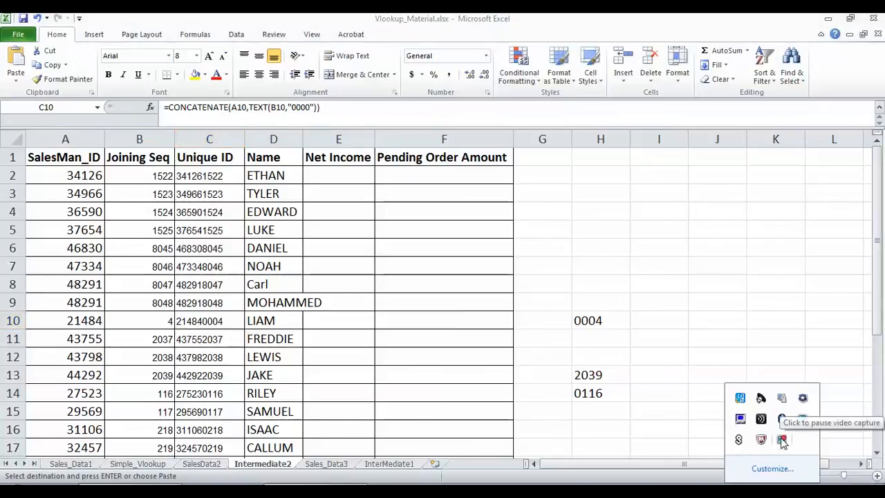